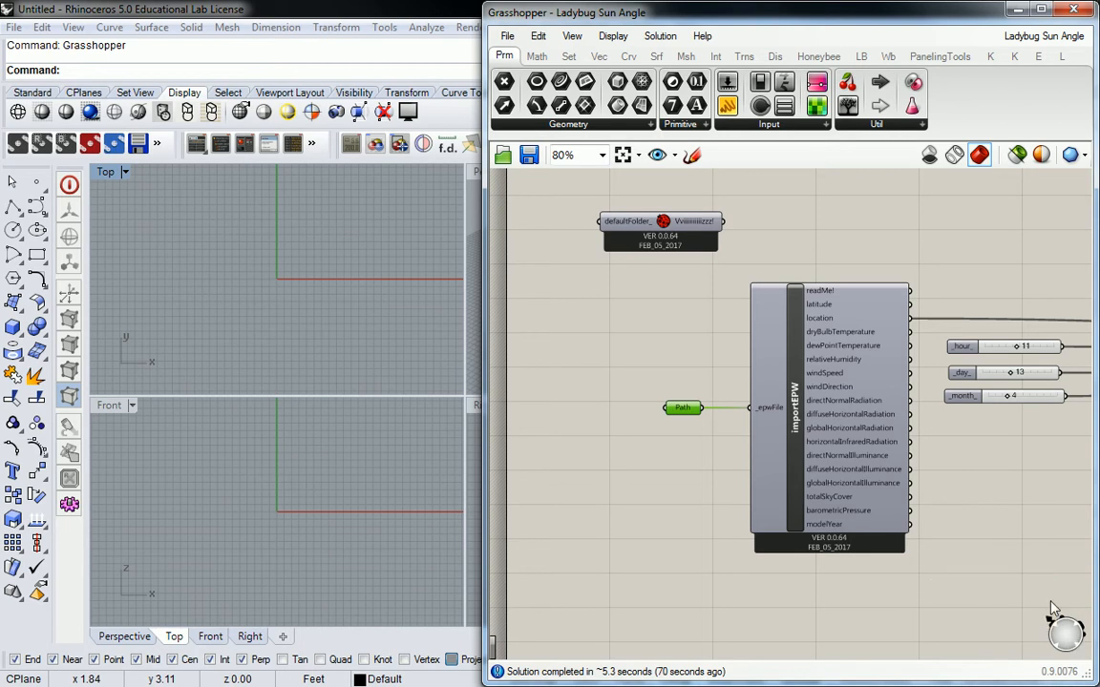
# Step: Add a Ladybug Wind Rose component to the canvas below the hour, day and month sliders
pyautogui.click(742, 537)
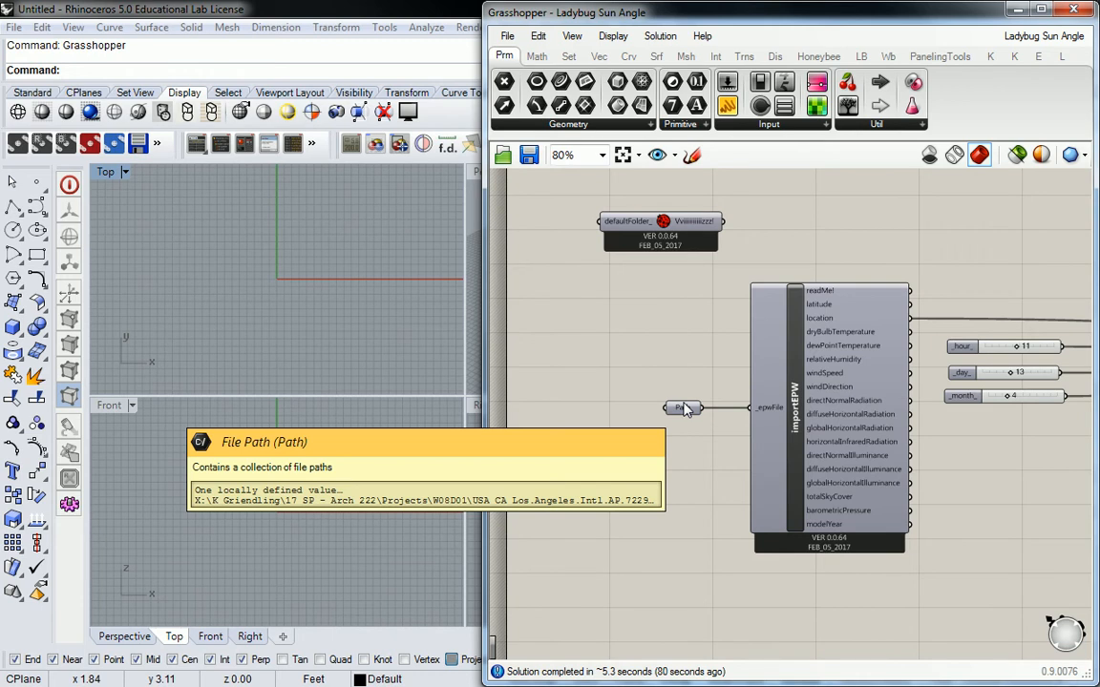
pyautogui.moveTo(968, 355); pyautogui.dragTo(943, 315, button='right')
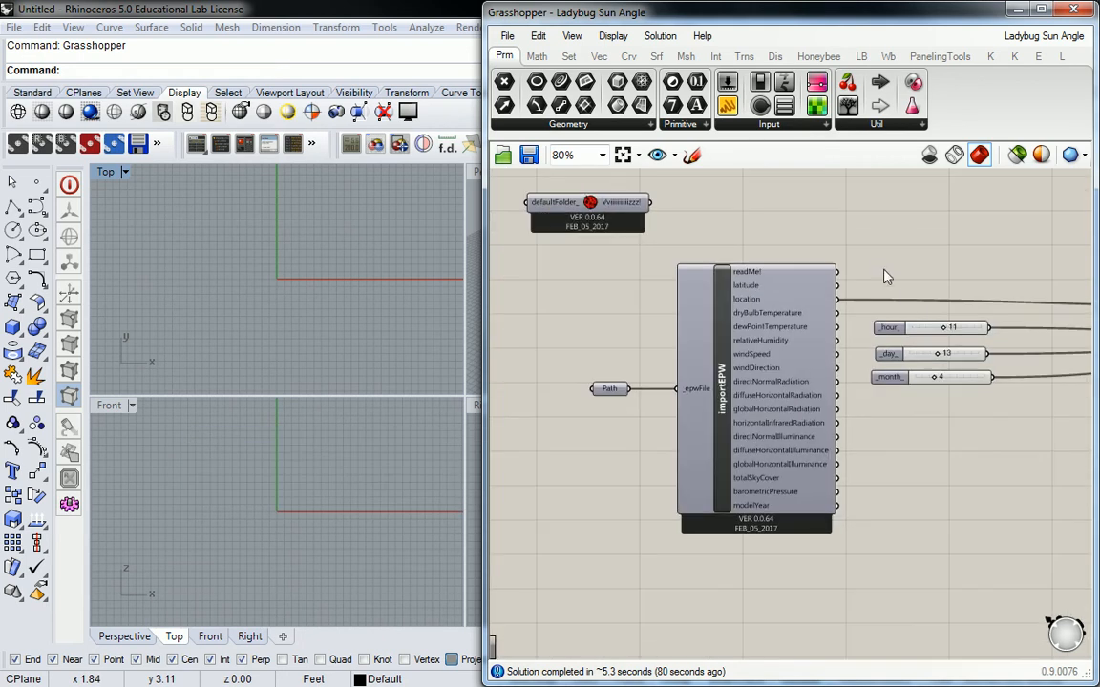
pyautogui.click(861, 59)
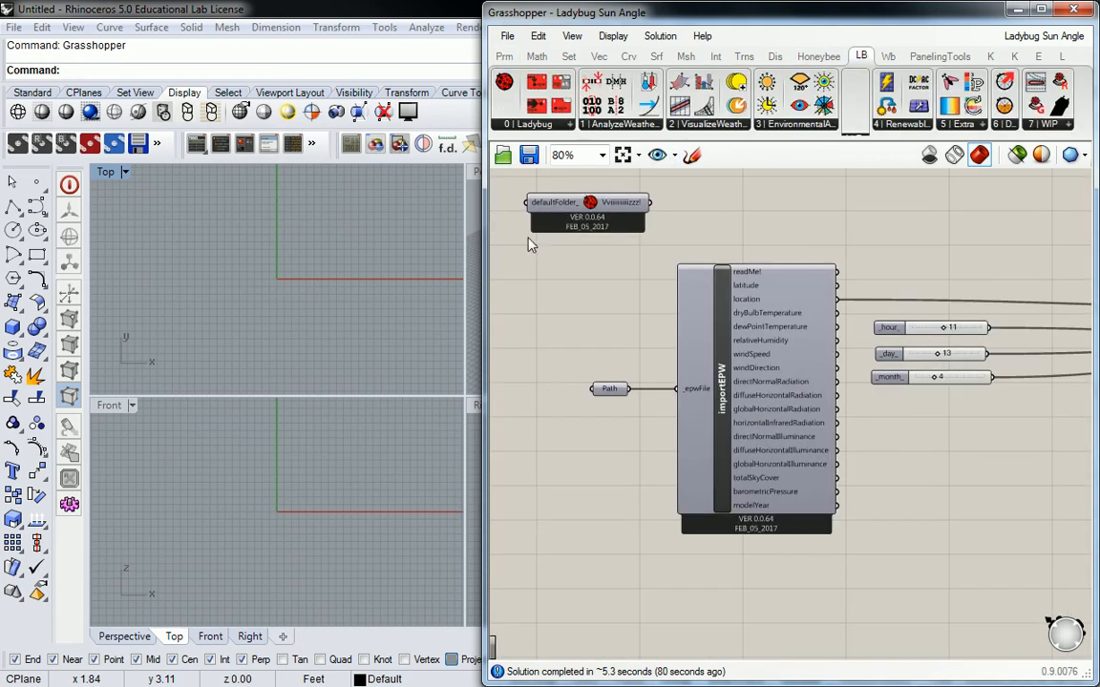
pyautogui.moveTo(485, 268); pyautogui.dragTo(226, 268)
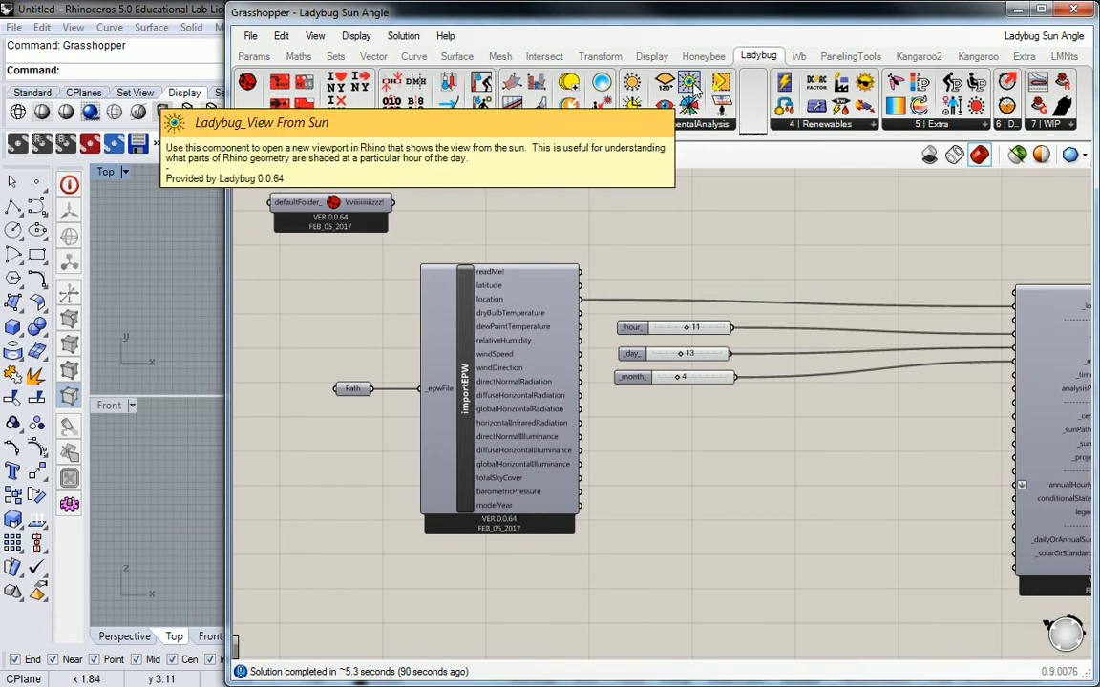
pyautogui.click(703, 127)
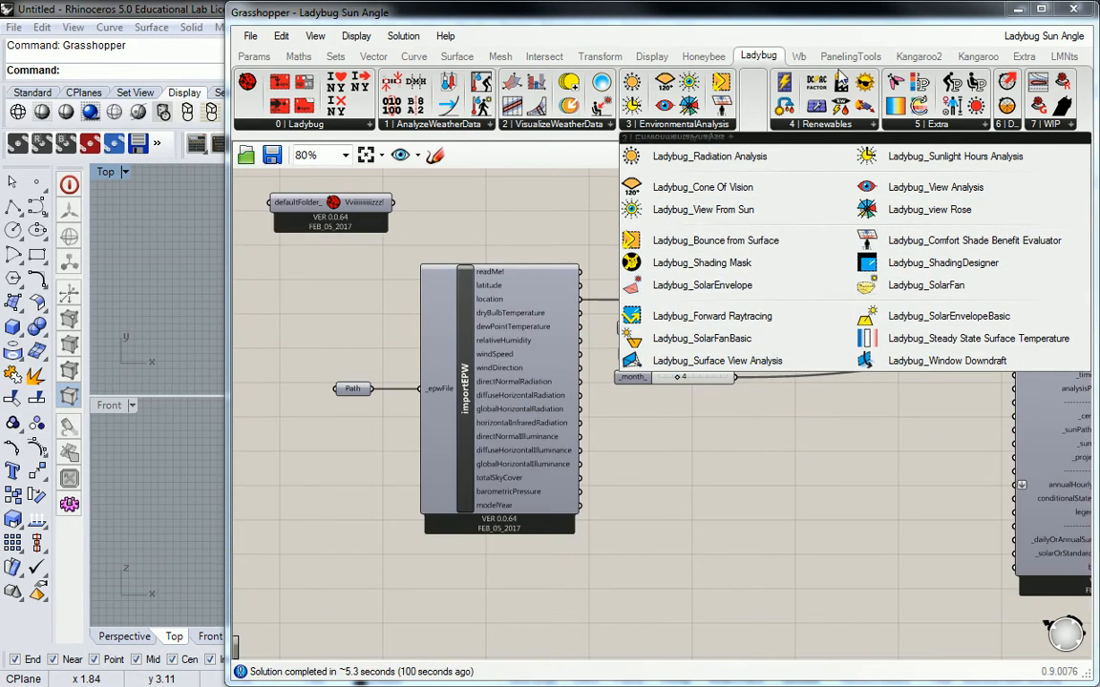
pyautogui.click(582, 125)
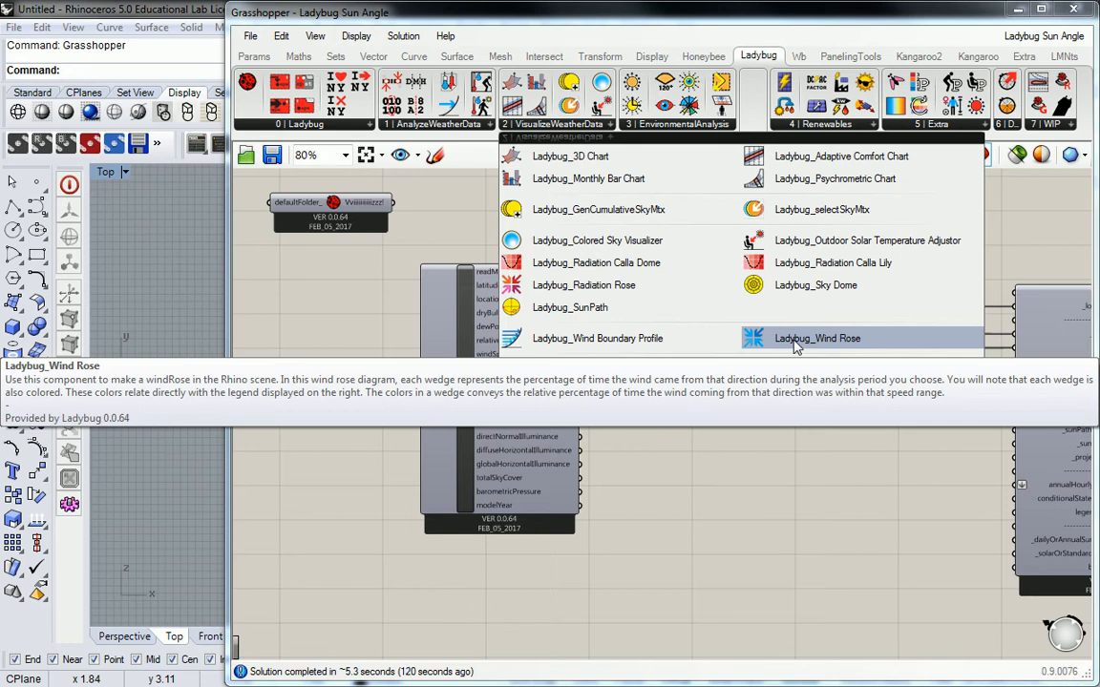
pyautogui.click(794, 344)
pyautogui.click(792, 406)
pyautogui.moveTo(790, 473); pyautogui.dragTo(813, 360, button='right')
pyautogui.moveTo(812, 358); pyautogui.dragTo(796, 516)
pyautogui.click(667, 356)
# Step: Examine the windRose component's inputs, including the description of _north_, alongside the importEPW outputs
pyautogui.scroll(3, 766, 366)
pyautogui.moveTo(744, 382); pyautogui.dragTo(630, 258, button='right')
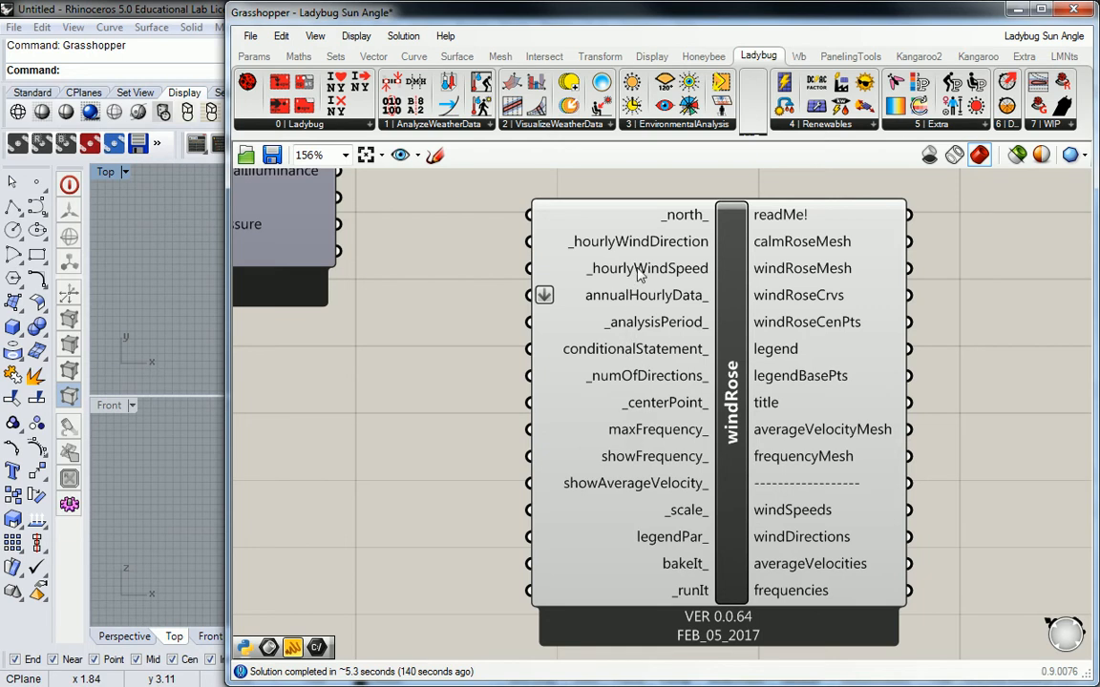
pyautogui.moveTo(677, 222)
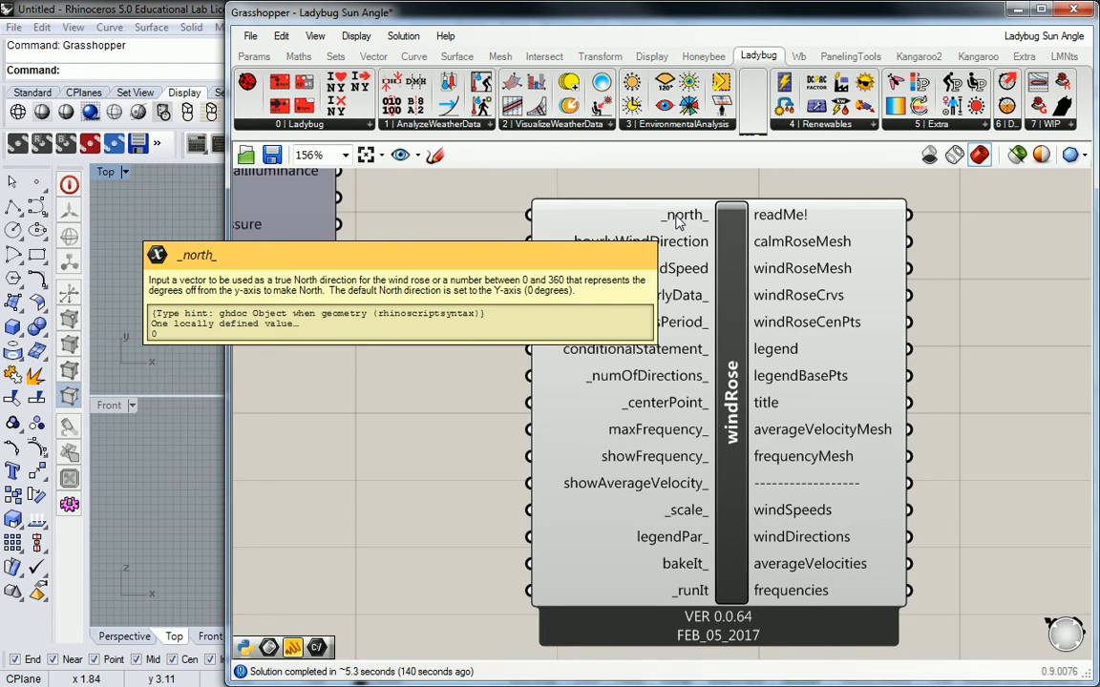
pyautogui.scroll(-3, 677, 222)
pyautogui.scroll(3, 541, 233)
pyautogui.moveTo(541, 228); pyautogui.dragTo(577, 304, button='right')
pyautogui.scroll(-2, 553, 325)
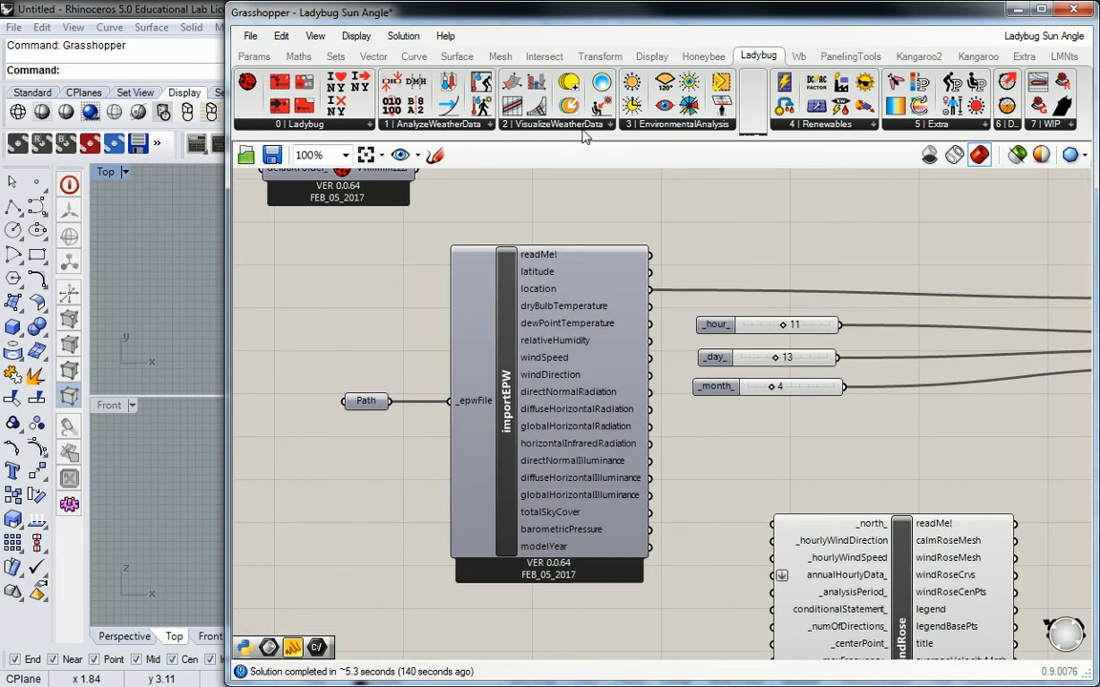
# Step: Try out a Ladybug Wind Boundary Profile component below importEPW and delete it again
pyautogui.click(522, 122)
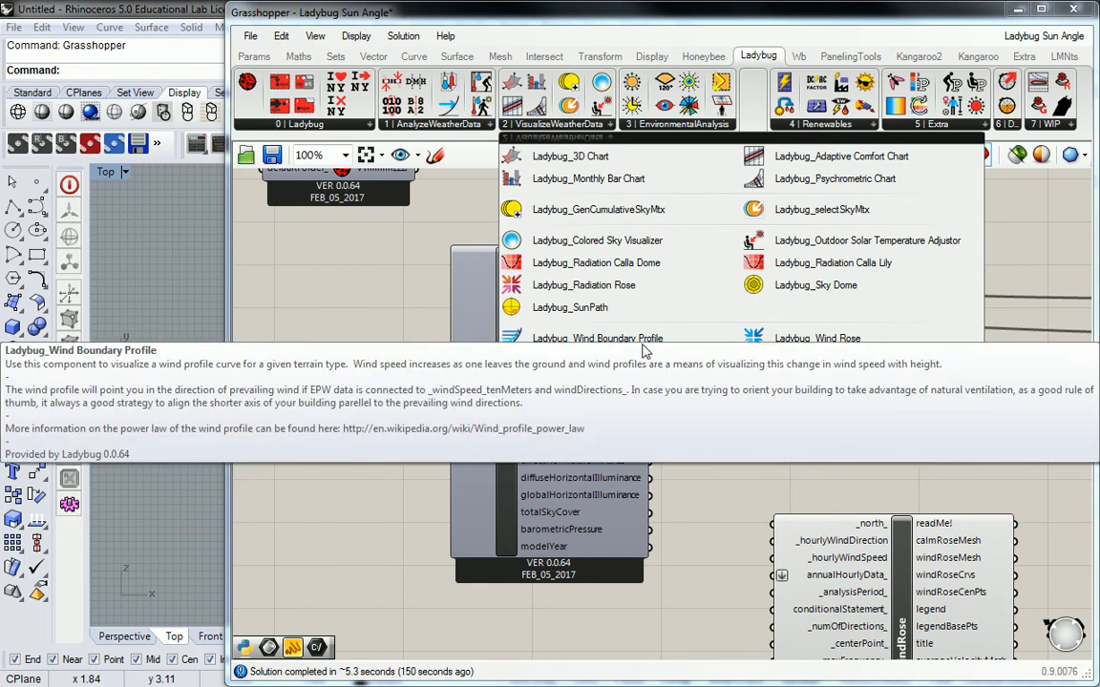
pyautogui.moveTo(593, 338); pyautogui.dragTo(703, 439)
pyautogui.moveTo(708, 441); pyautogui.dragTo(682, 312, button='right')
pyautogui.moveTo(682, 312); pyautogui.dragTo(650, 481)
pyautogui.moveTo(648, 479); pyautogui.dragTo(654, 452, button='right')
pyautogui.moveTo(663, 377); pyautogui.dragTo(616, 519)
pyautogui.moveTo(616, 519); pyautogui.dragTo(655, 387, button='right')
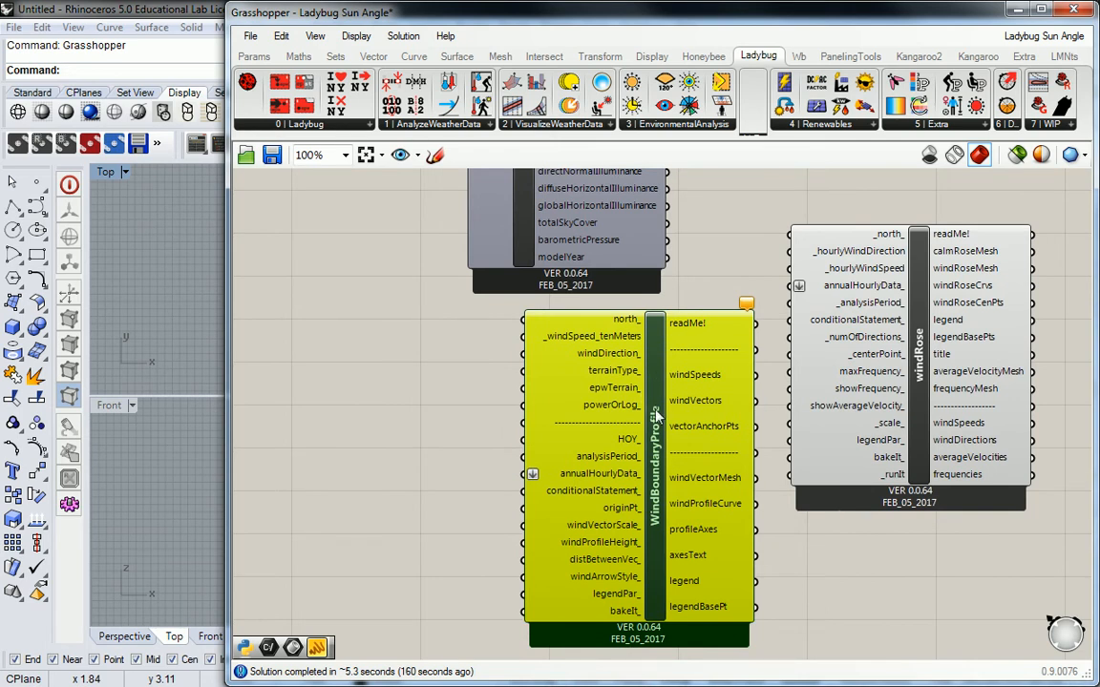
pyautogui.press('Delete')
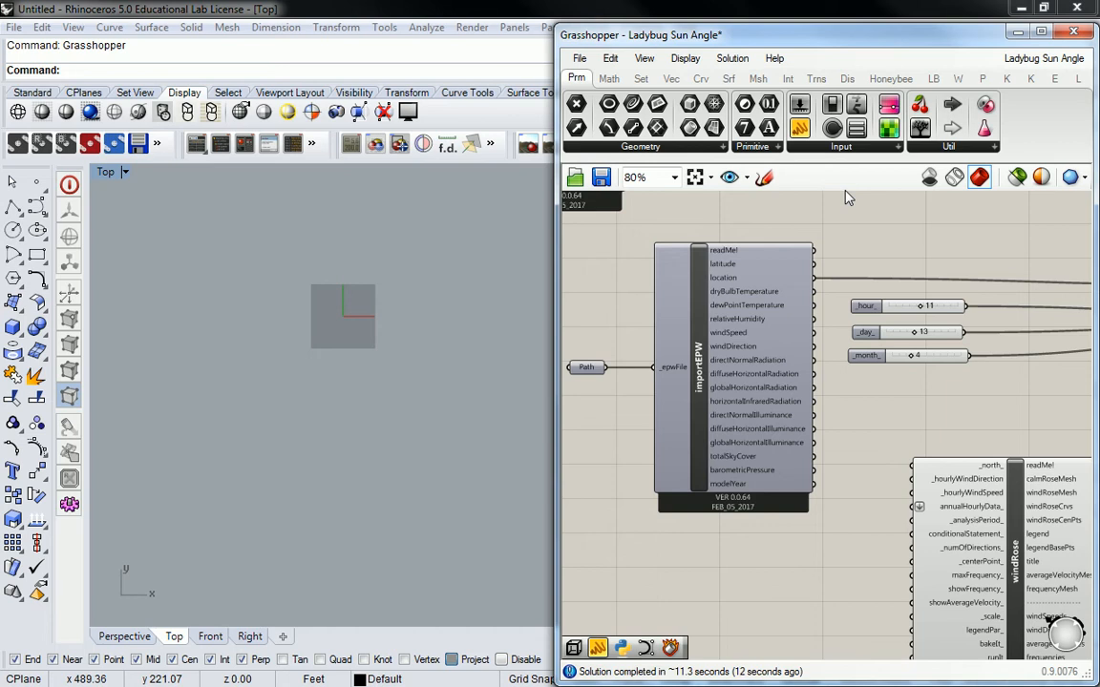
# Step: Move the windRose component slightly closer to the importEPW component and the sliders
pyautogui.moveTo(857, 312); pyautogui.dragTo(815, 258, button='right')
pyautogui.moveTo(970, 460); pyautogui.dragTo(944, 415)
pyautogui.moveTo(1069, 401); pyautogui.dragTo(974, 388, button='right')
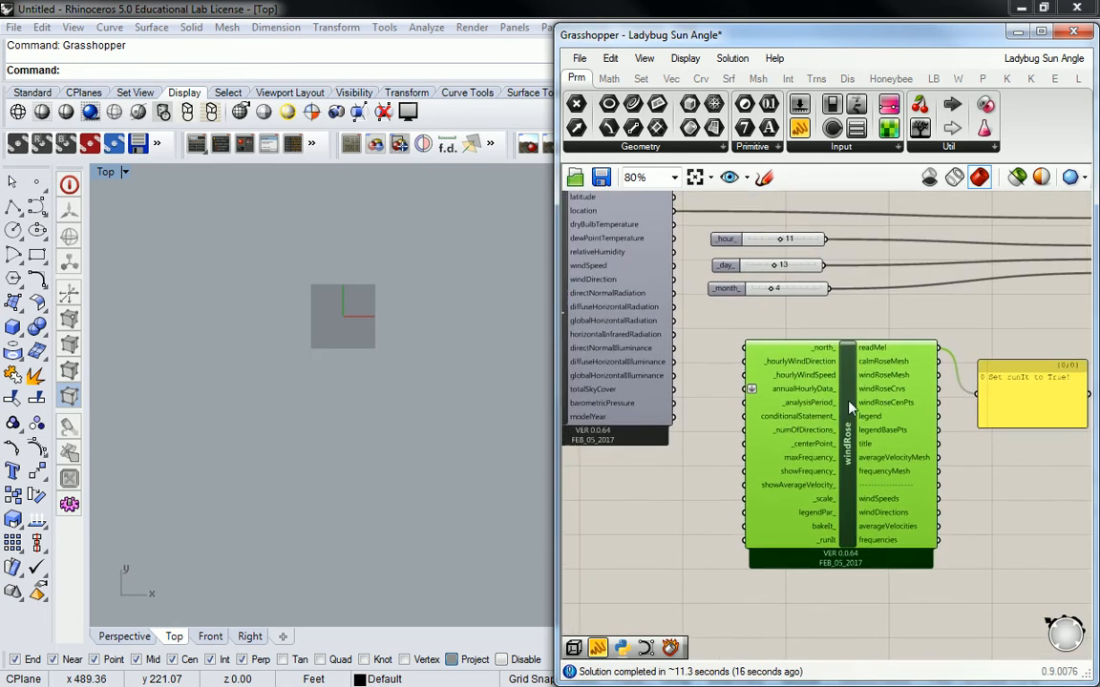
# Step: Place the readMe! panel beside the windRose component, read its message and remove the panel
pyautogui.click(1029, 375)
pyautogui.moveTo(1029, 371); pyautogui.dragTo(1022, 338)
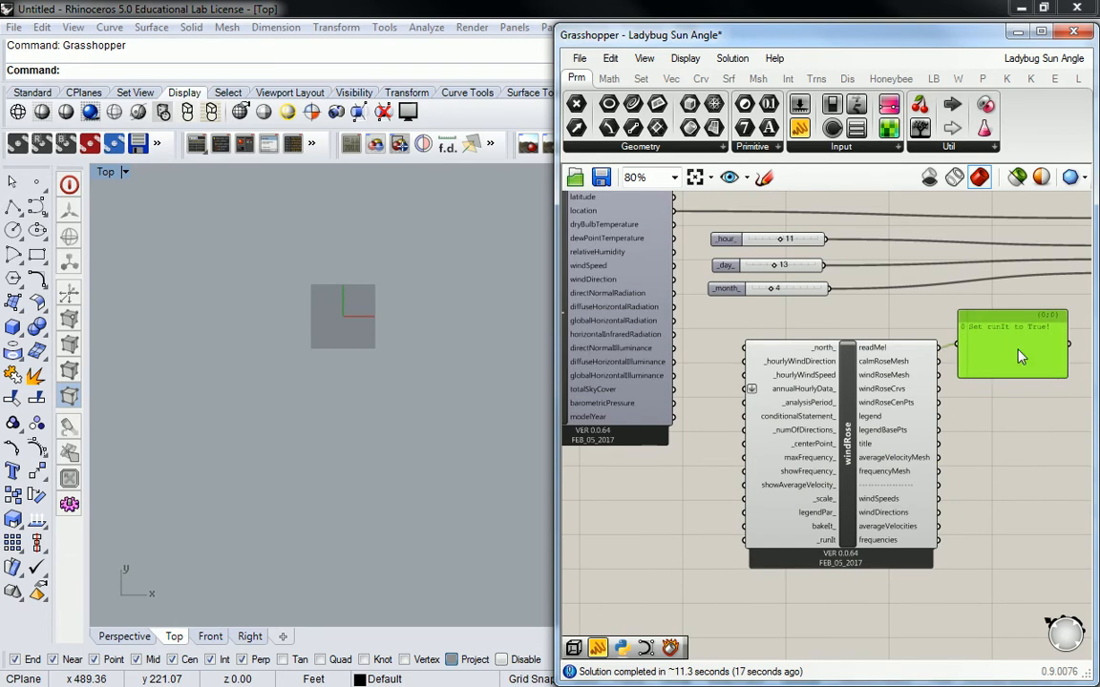
pyautogui.scroll(5, 931, 345)
pyautogui.moveTo(984, 371); pyautogui.dragTo(828, 380, button='right')
pyautogui.scroll(-2, 641, 384)
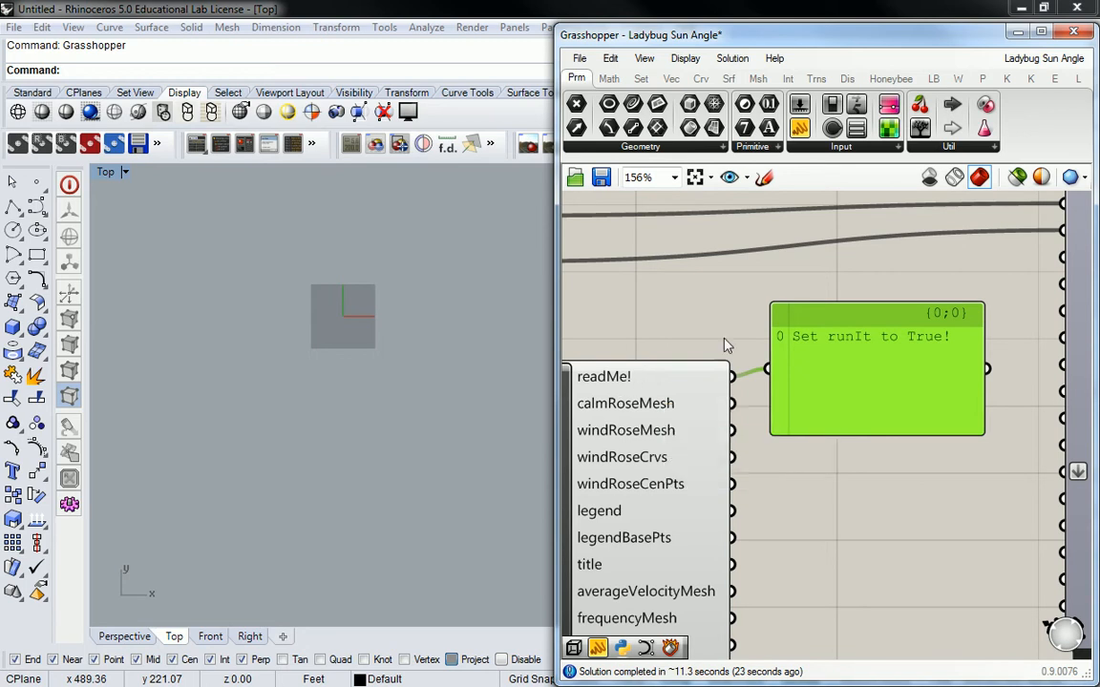
pyautogui.moveTo(780, 394); pyautogui.dragTo(870, 351, button='right')
pyautogui.scroll(-4, 890, 332)
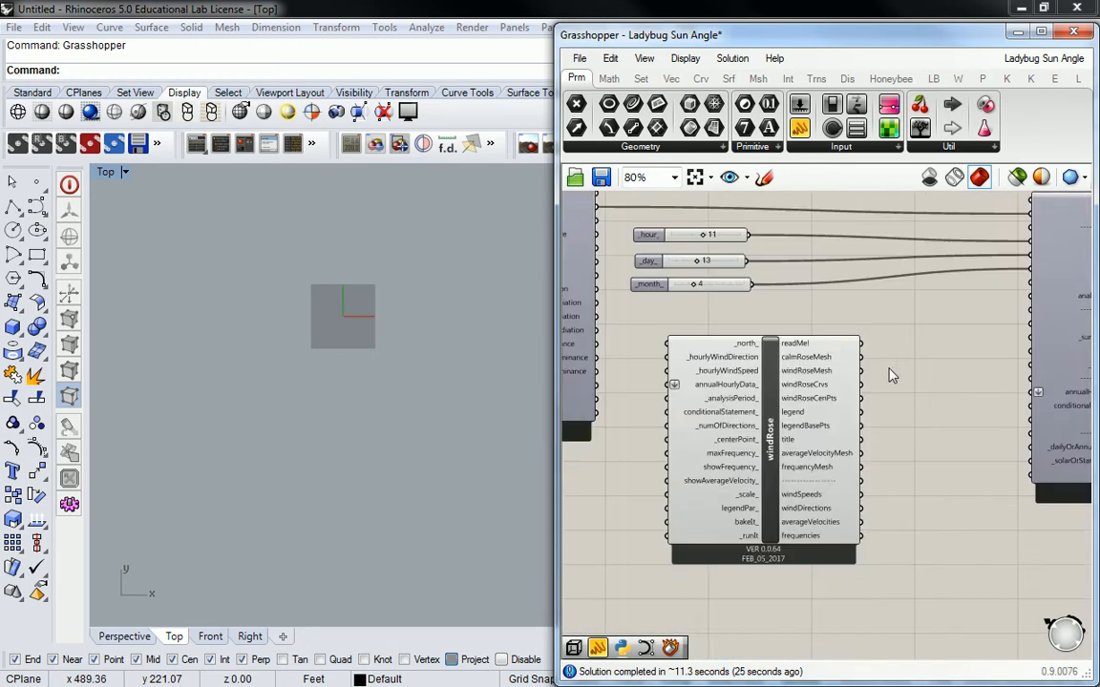
# Step: Add a Boolean Toggle, connect it to the windRose _runIt input and set it to True
pyautogui.moveTo(845, 432); pyautogui.dragTo(876, 438)
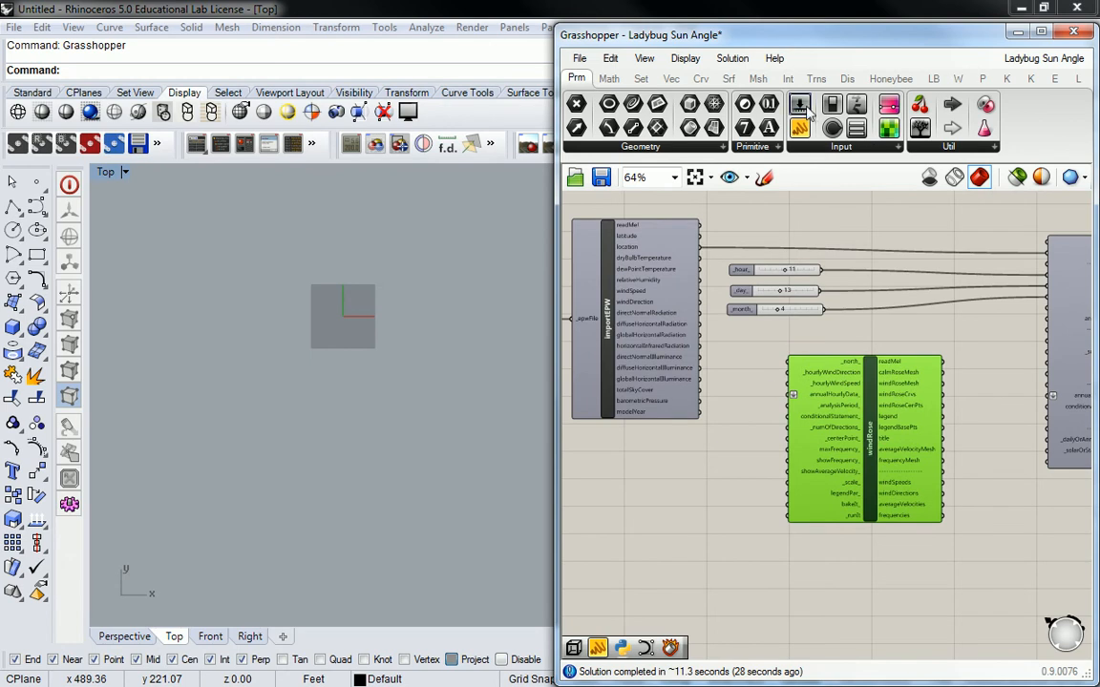
pyautogui.moveTo(740, 520); pyautogui.dragTo(741, 520)
pyautogui.scroll(4, 740, 520)
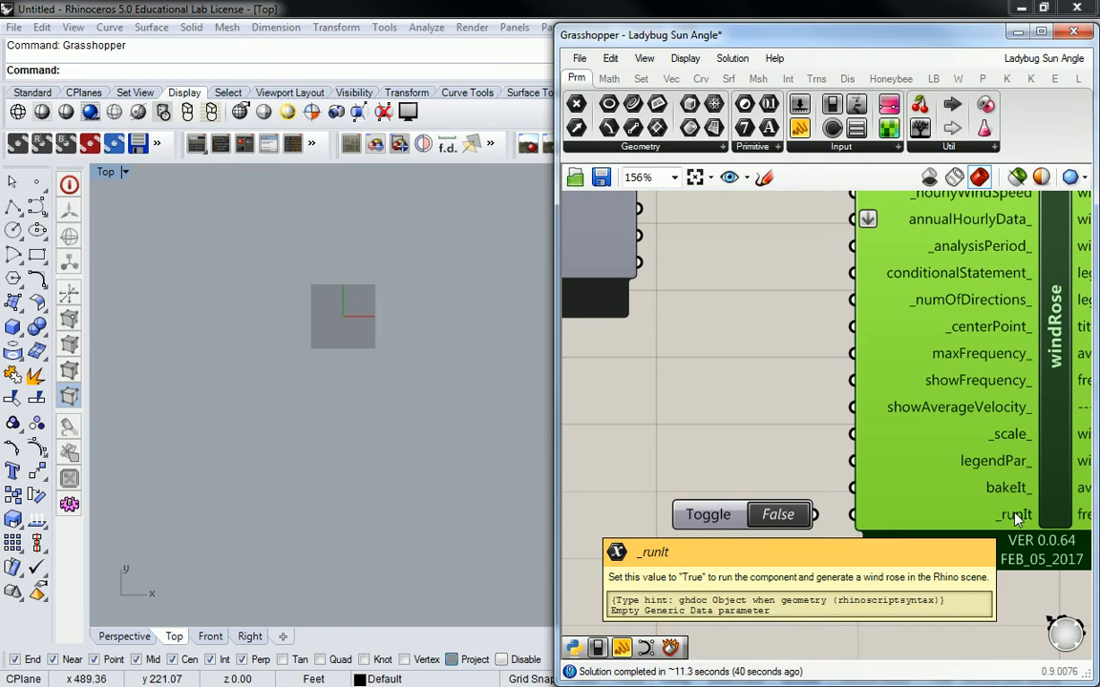
pyautogui.moveTo(814, 515); pyautogui.dragTo(852, 514)
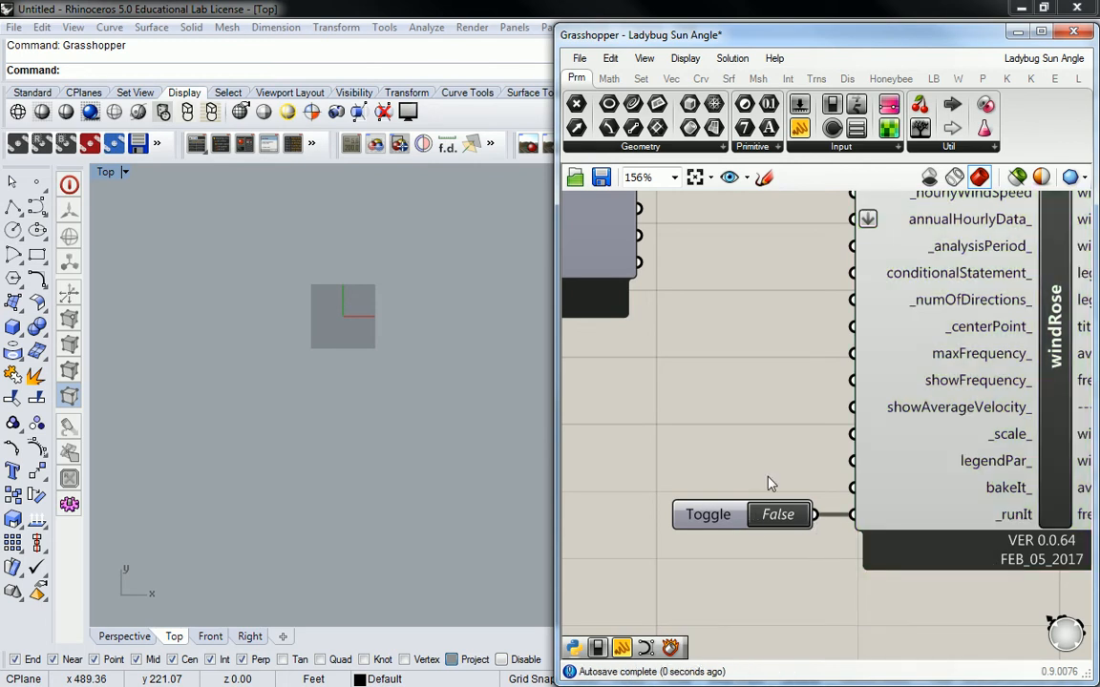
pyautogui.doubleClick(778, 515)
pyautogui.scroll(-3, 781, 456)
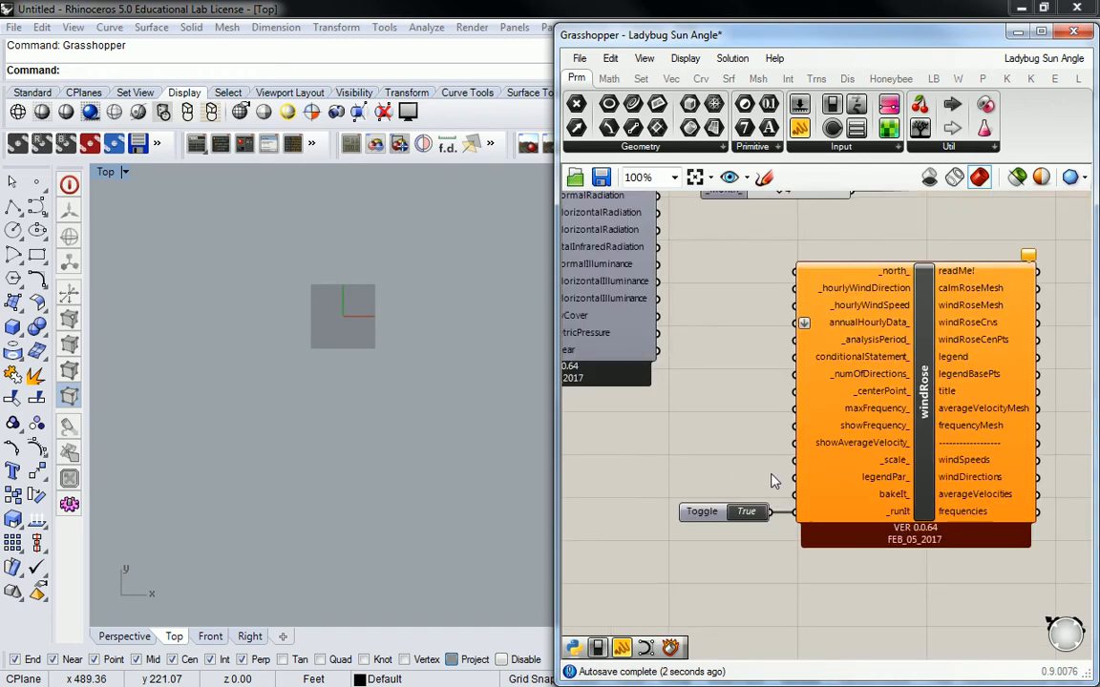
# Step: Examine the descriptions of the windRose inputs, such as _scale_ and _analysisPeriod_, and the importEPW outputs
pyautogui.moveTo(906, 462); pyautogui.dragTo(879, 472, button='right')
pyautogui.moveTo(879, 472)
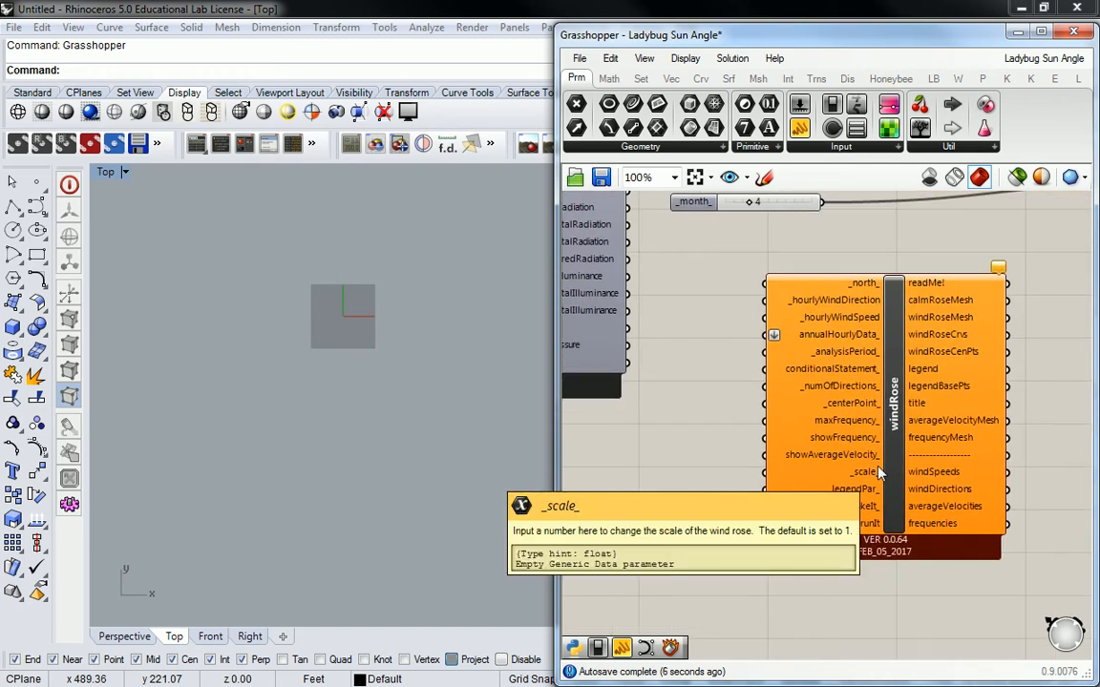
pyautogui.scroll(2, 846, 354)
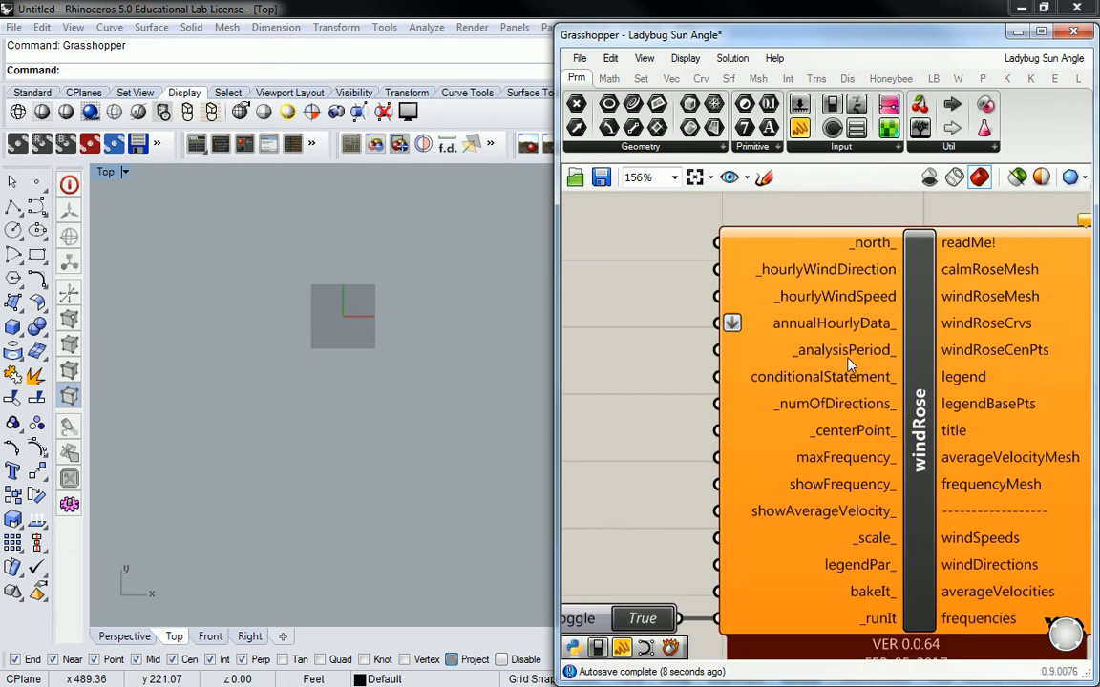
pyautogui.moveTo(870, 375)
pyautogui.scroll(-1, 744, 391)
pyautogui.moveTo(657, 358); pyautogui.dragTo(847, 406, button='right')
pyautogui.moveTo(848, 406)
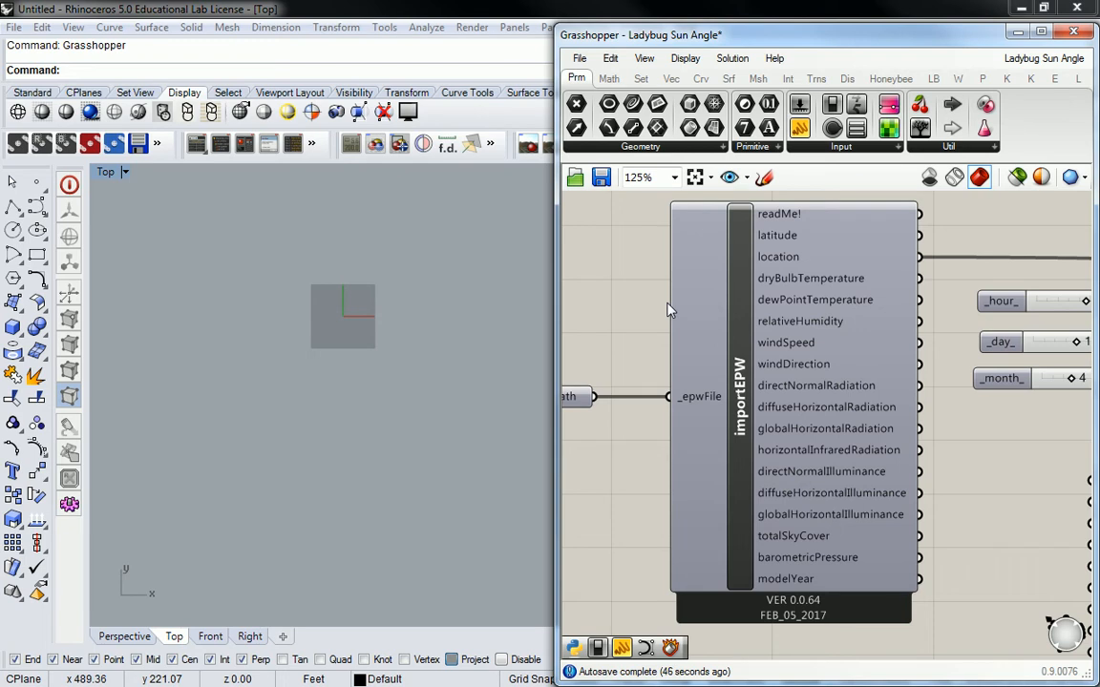
# Step: Inspect the weather file's location data on the importEPW component's location output
pyautogui.scroll(-3, 945, 215)
pyautogui.moveTo(1073, 324); pyautogui.dragTo(713, 385, button='right')
pyautogui.moveTo(935, 434); pyautogui.dragTo(906, 363, button='right')
pyautogui.moveTo(432, 301); pyautogui.dragTo(512, 309, button='right')
pyautogui.moveTo(679, 262); pyautogui.dragTo(926, 253, button='right')
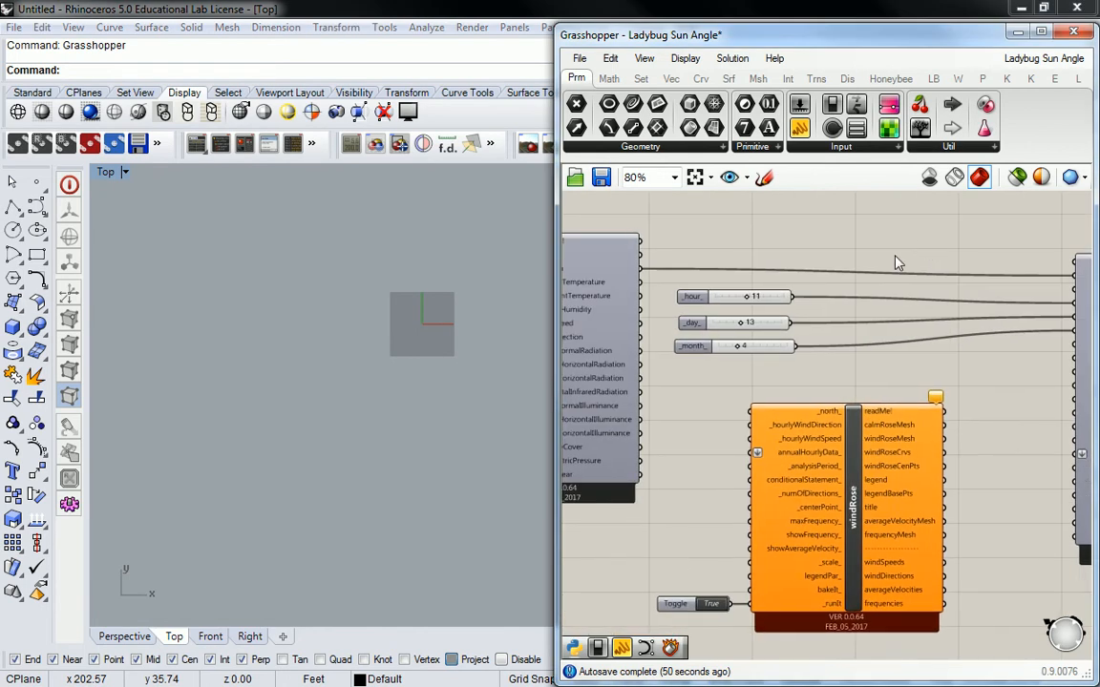
pyautogui.moveTo(589, 228); pyautogui.dragTo(738, 258, button='right')
pyautogui.scroll(3, 714, 289)
pyautogui.moveTo(716, 290)
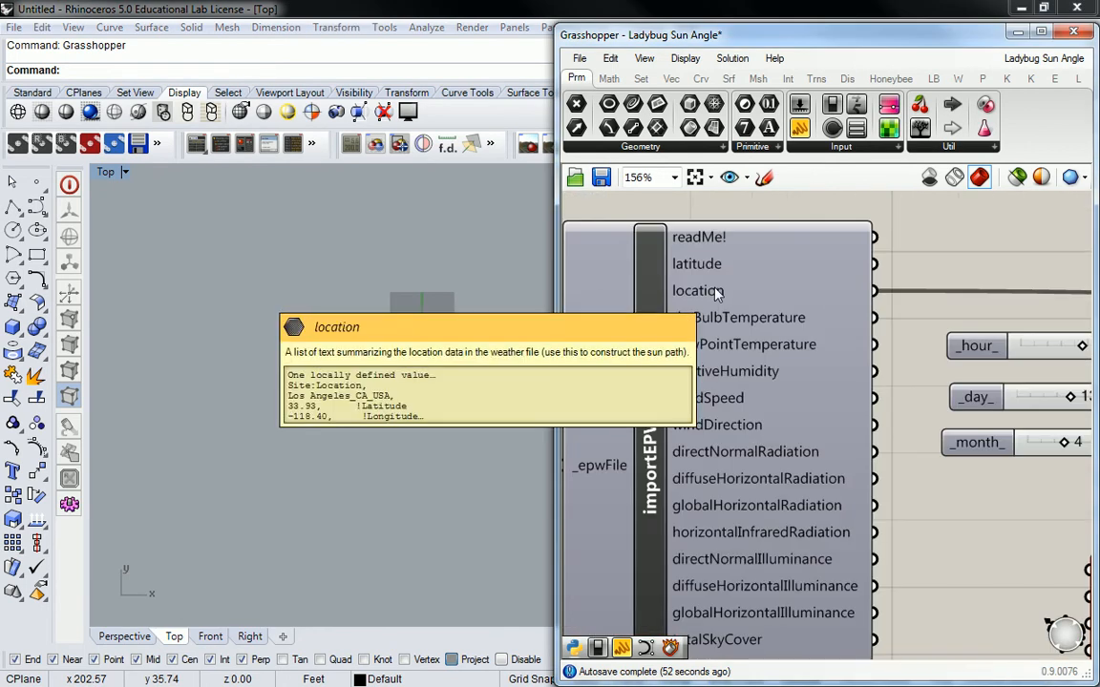
pyautogui.scroll(-2, 810, 201)
pyautogui.moveTo(855, 325); pyautogui.dragTo(736, 252, button='right')
# Step: Compare the windRose _hourlyWindDirection and _hourlyWindSpeed inputs with the windSpeed and windDirection outputs of importEPW
pyautogui.moveTo(850, 356); pyautogui.dragTo(785, 317, button='right')
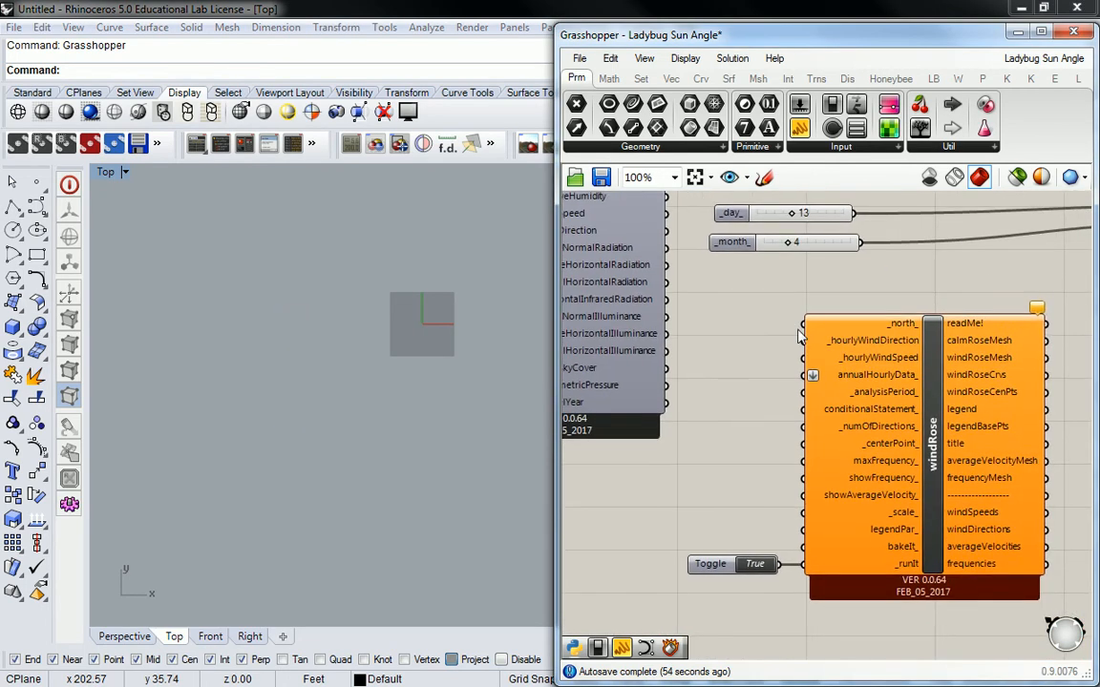
pyautogui.scroll(1, 785, 323)
pyautogui.moveTo(890, 299); pyautogui.dragTo(817, 263, button='right')
pyautogui.moveTo(862, 370)
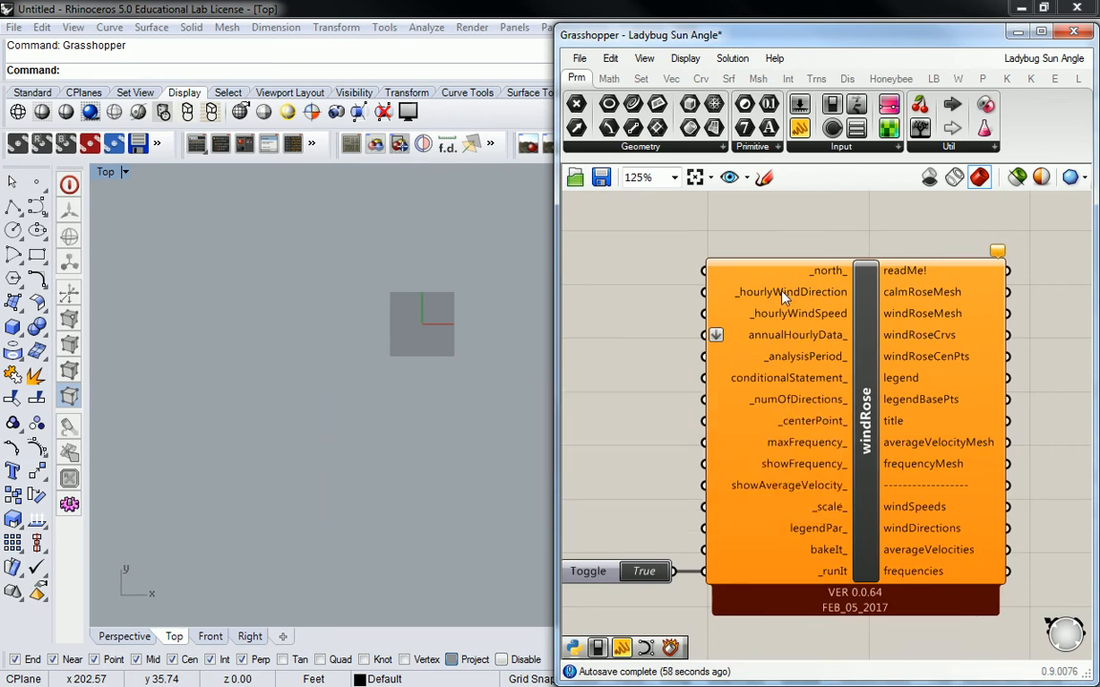
pyautogui.moveTo(784, 318)
pyautogui.moveTo(665, 304); pyautogui.dragTo(795, 354, button='right')
pyautogui.moveTo(759, 308); pyautogui.dragTo(861, 345, button='right')
pyautogui.moveTo(764, 239); pyautogui.dragTo(781, 292, button='right')
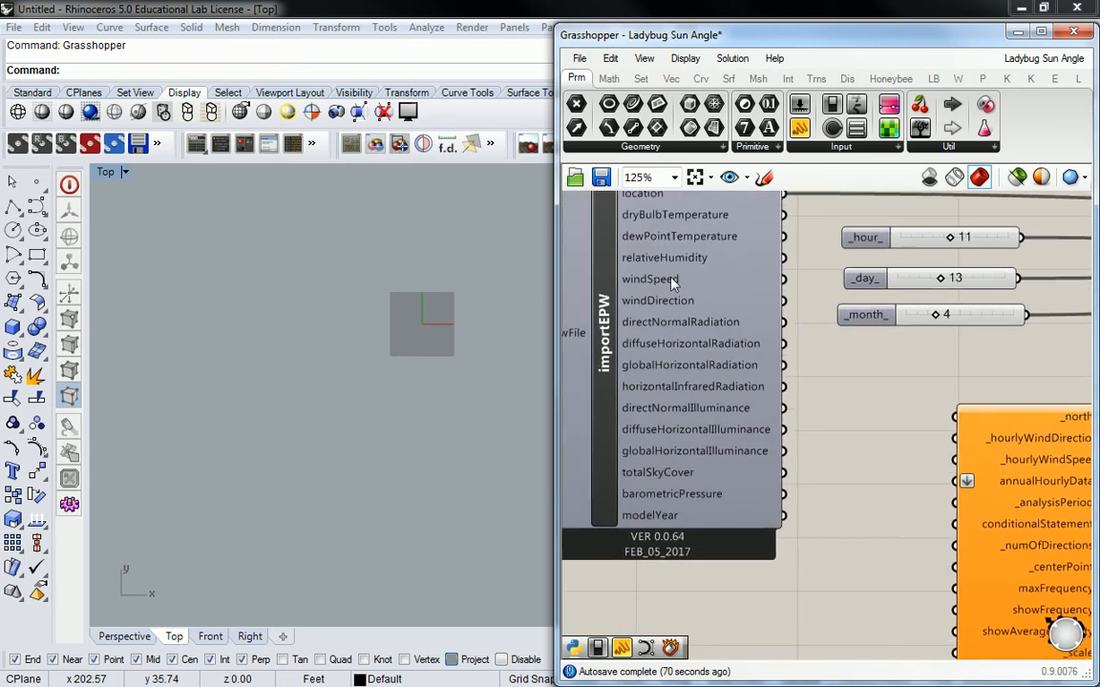
pyautogui.moveTo(673, 281)
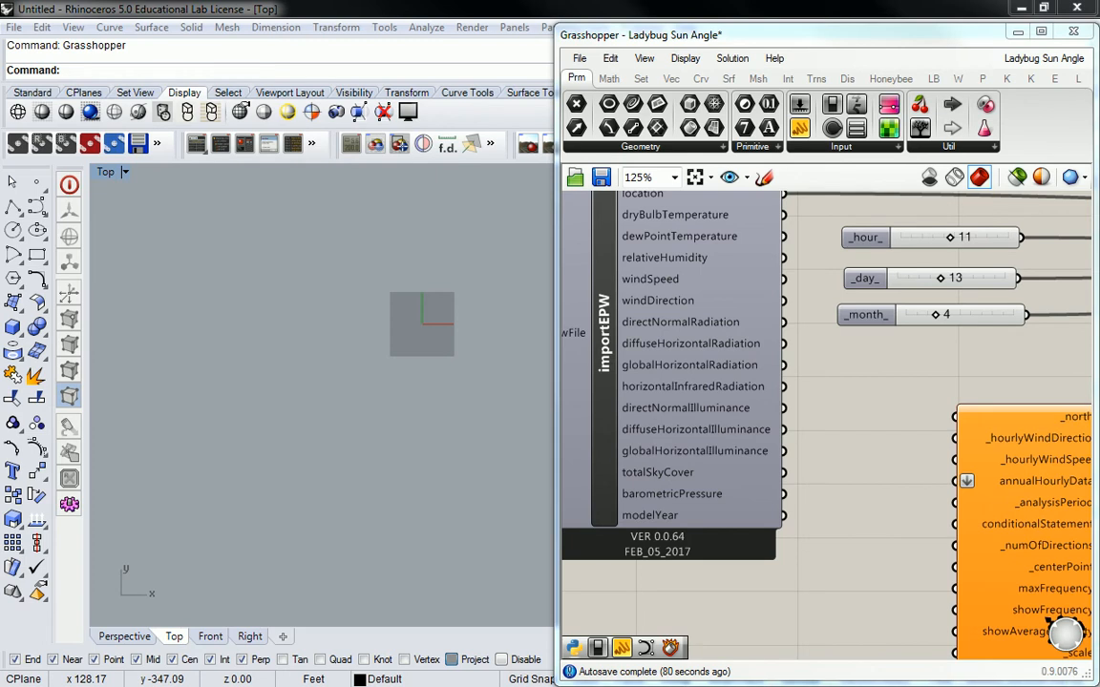
# Step: Calculate the number of hours in a year as 24*365 in Calculator and close it
pyautogui.write('24*365')
pyautogui.press('Return')
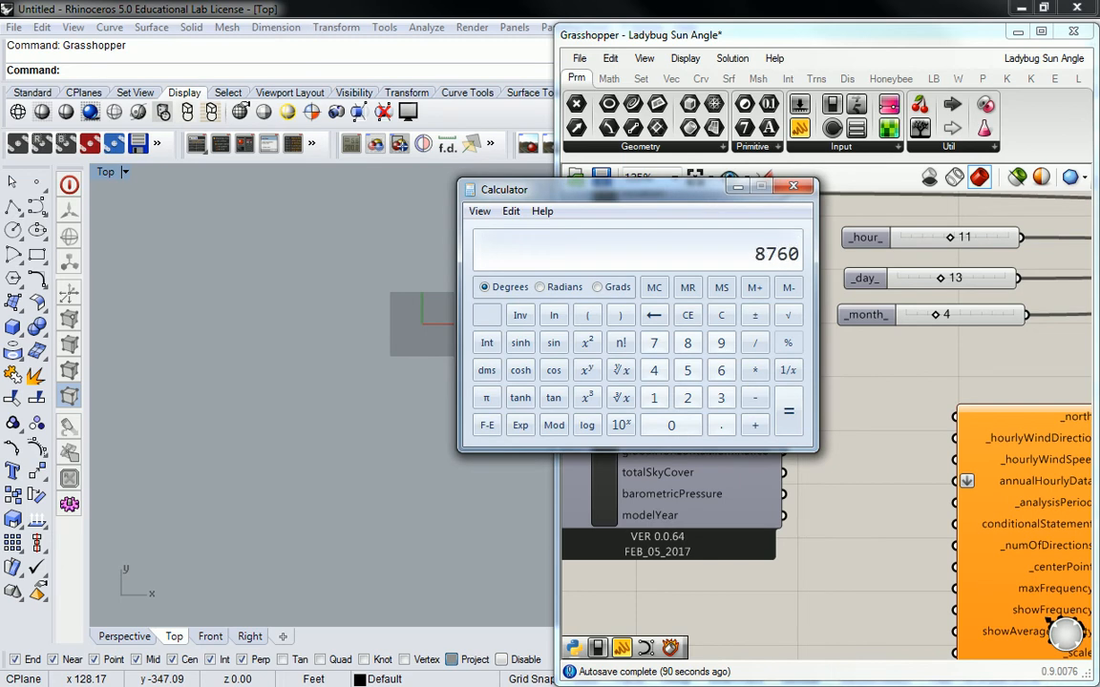
pyautogui.click(793, 187)
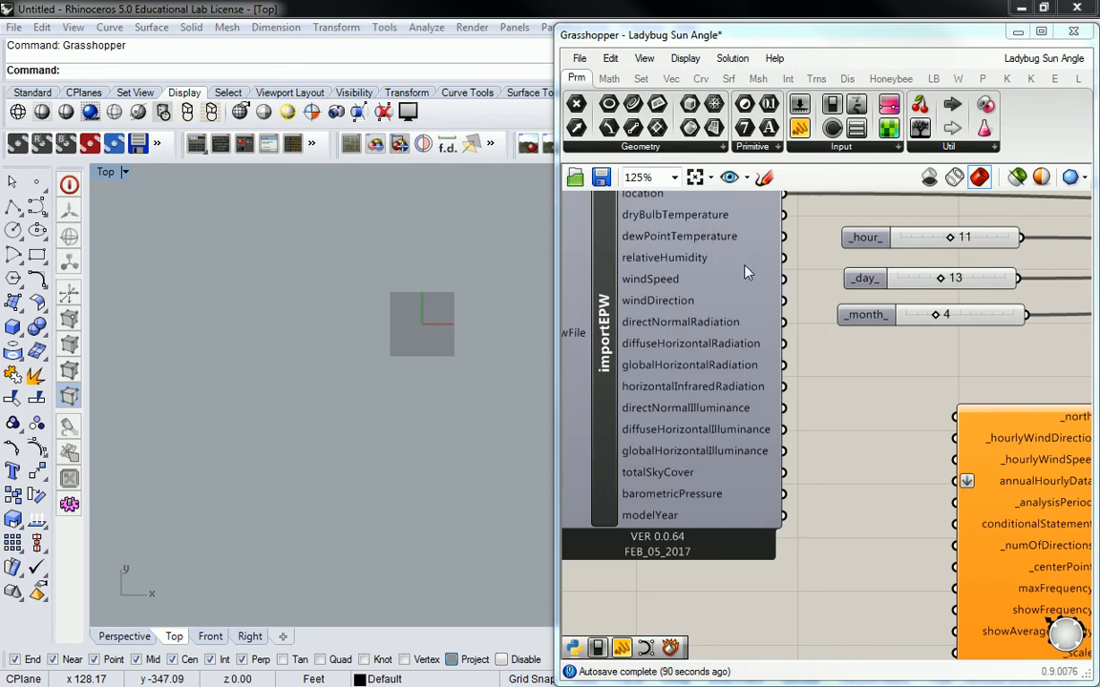
# Step: Connect importEPW's windSpeed to windRose's _hourlyWindSpeed and windDirection to _hourlyWindDirection, and view the whole wind rose in Rhino's Top viewport
pyautogui.moveTo(668, 278)
pyautogui.scroll(-2, 864, 296)
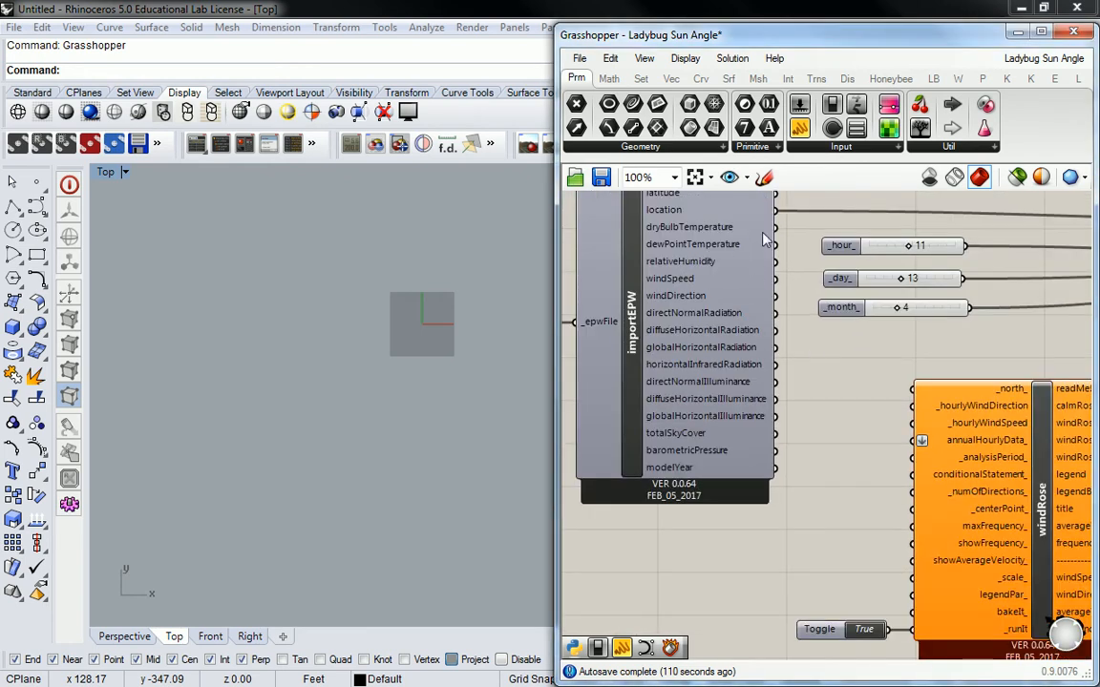
pyautogui.moveTo(781, 276); pyautogui.dragTo(744, 277, button='right')
pyautogui.moveTo(741, 279); pyautogui.dragTo(882, 434)
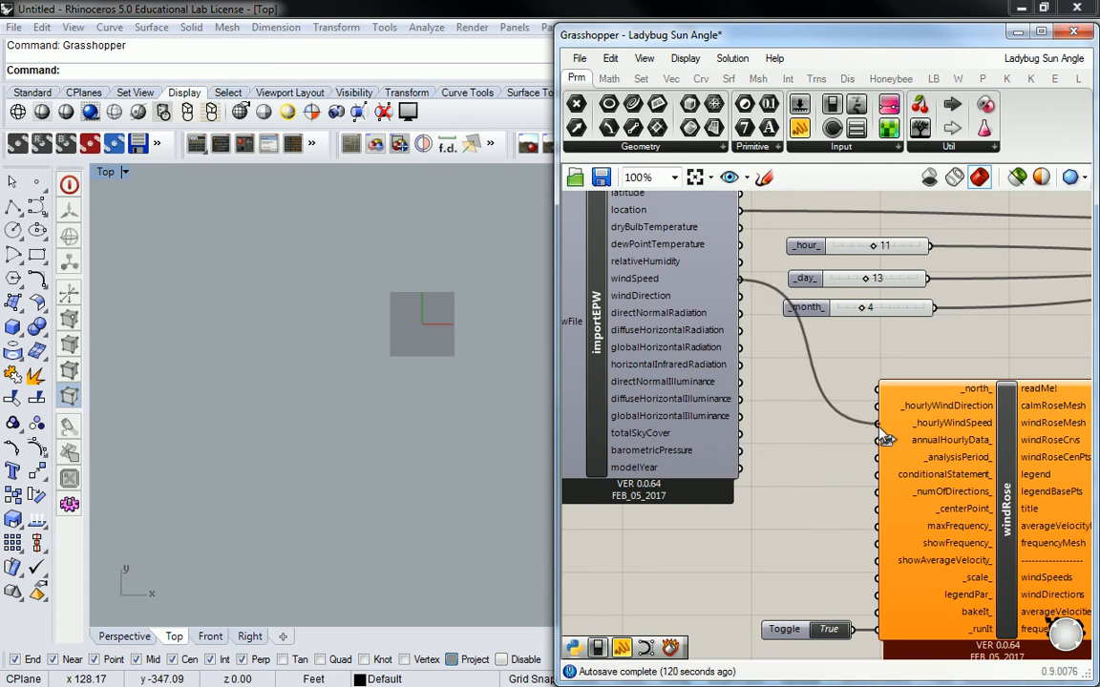
pyautogui.moveTo(740, 296); pyautogui.dragTo(874, 410)
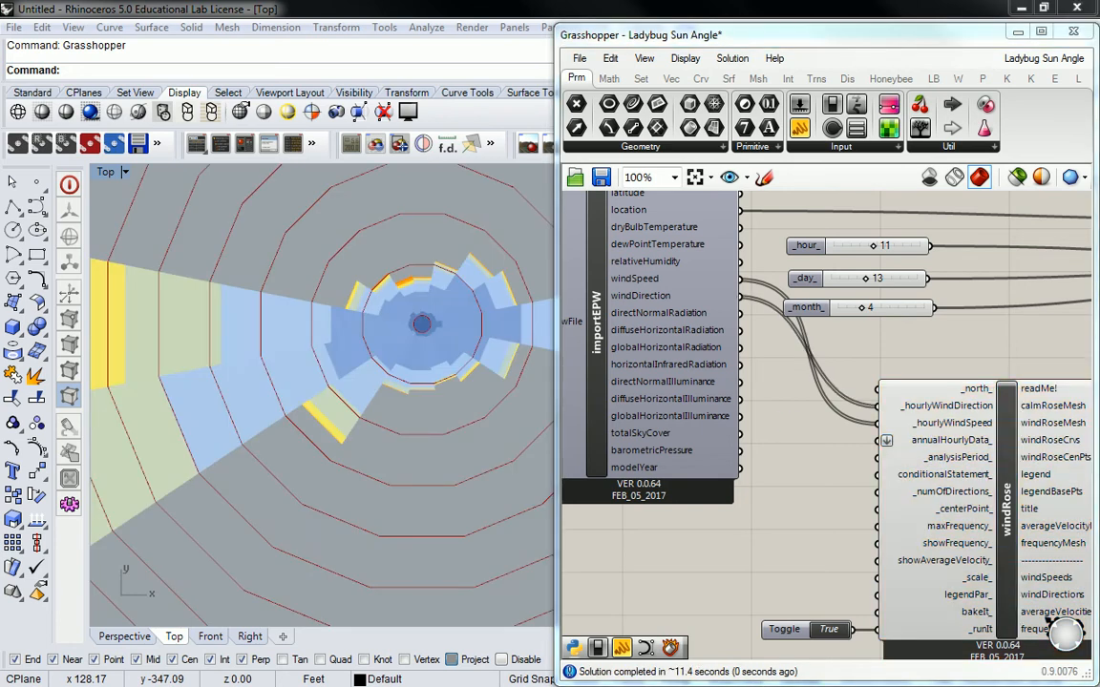
pyautogui.scroll(-6, 427, 235)
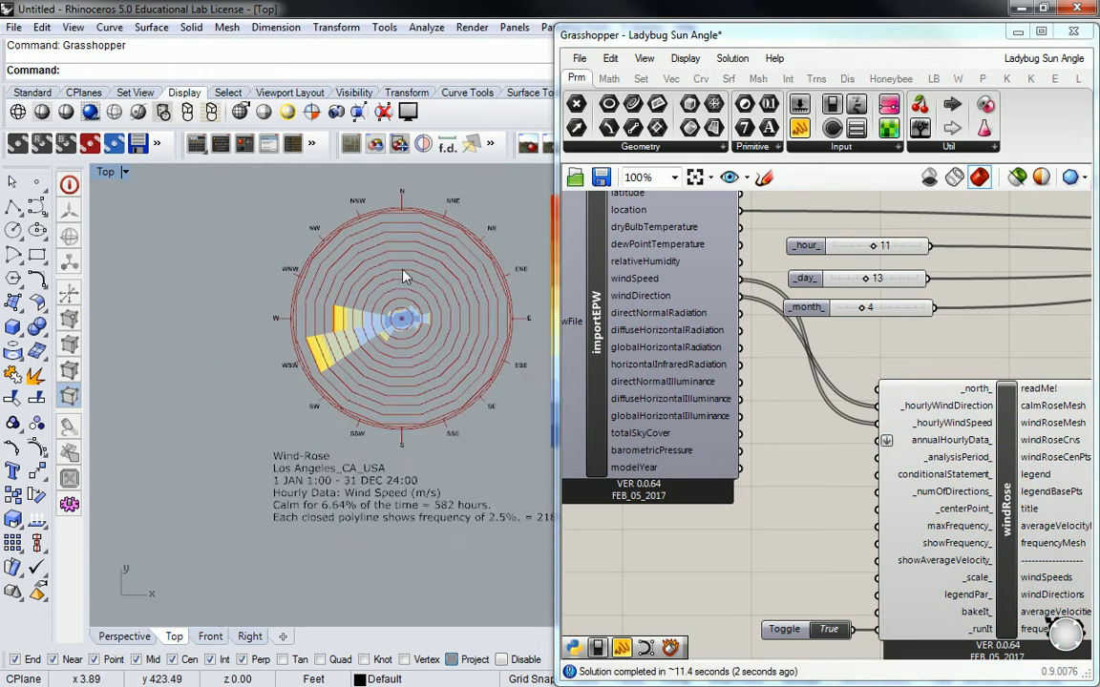
# Step: Examine the wind rose's west and west-southwest wedges and compare their colours with the m/s legend
pyautogui.moveTo(335, 289); pyautogui.dragTo(302, 287, button='right')
pyautogui.scroll(3, 351, 256)
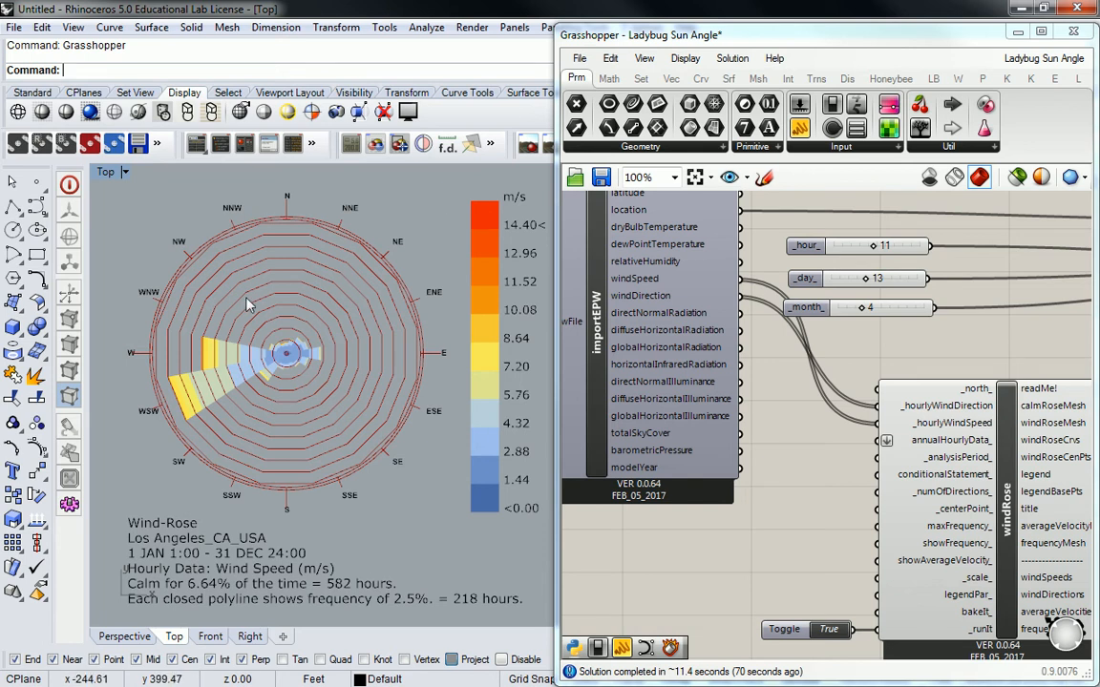
pyautogui.scroll(5, 215, 334)
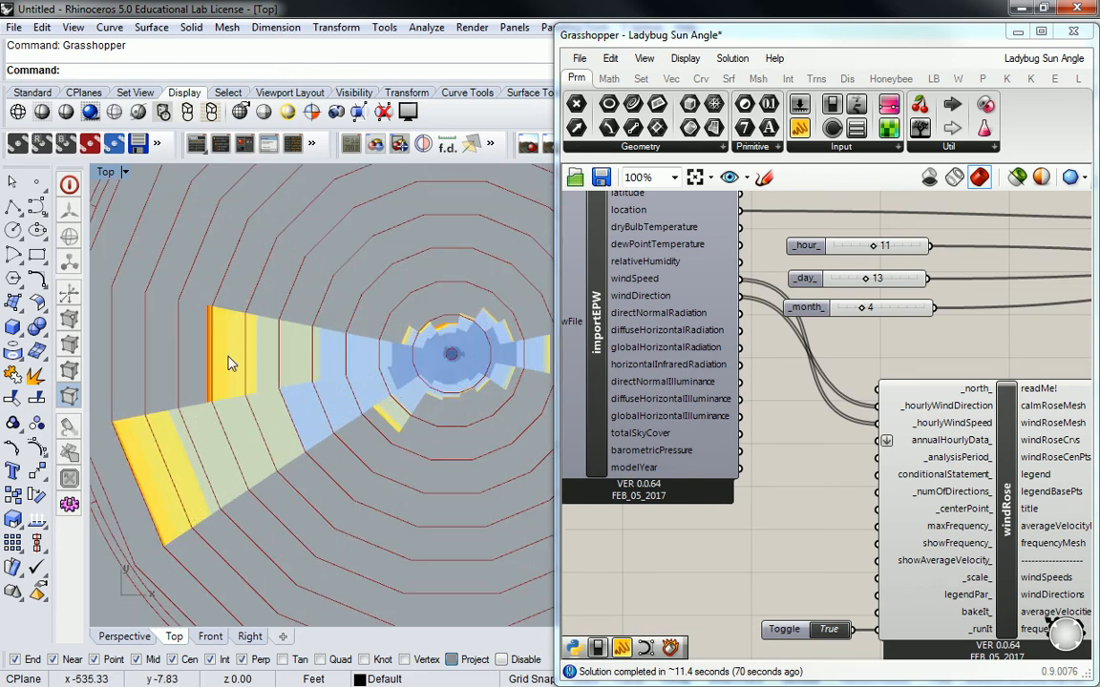
pyautogui.scroll(5, 218, 331)
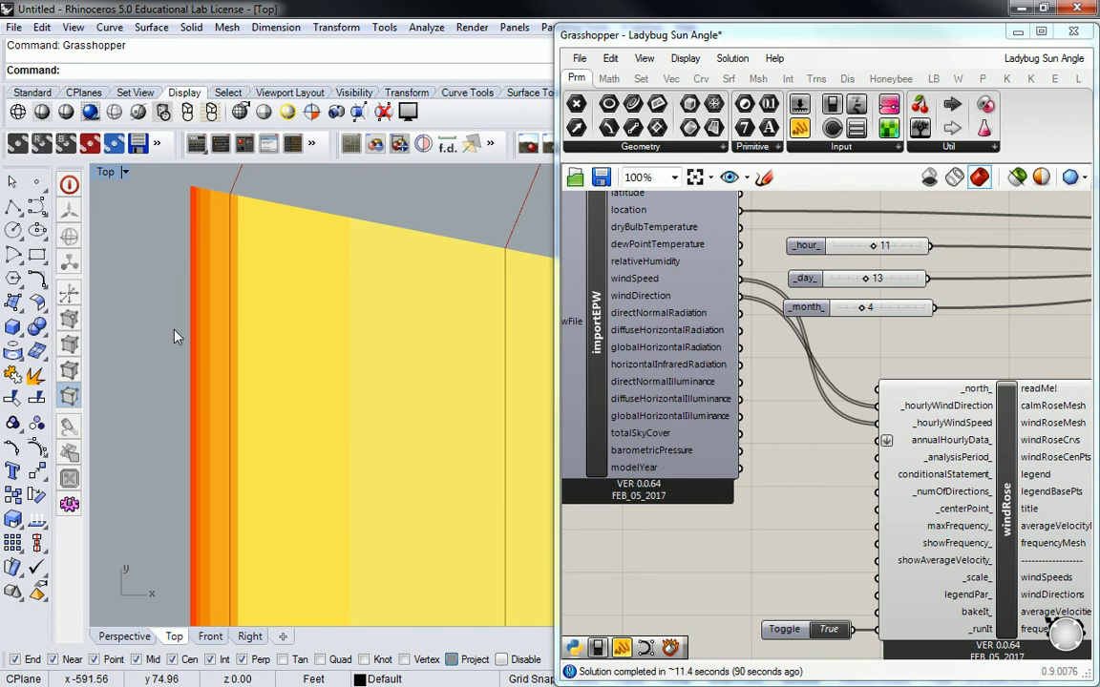
pyautogui.scroll(-10, 177, 336)
pyautogui.scroll(3, 291, 382)
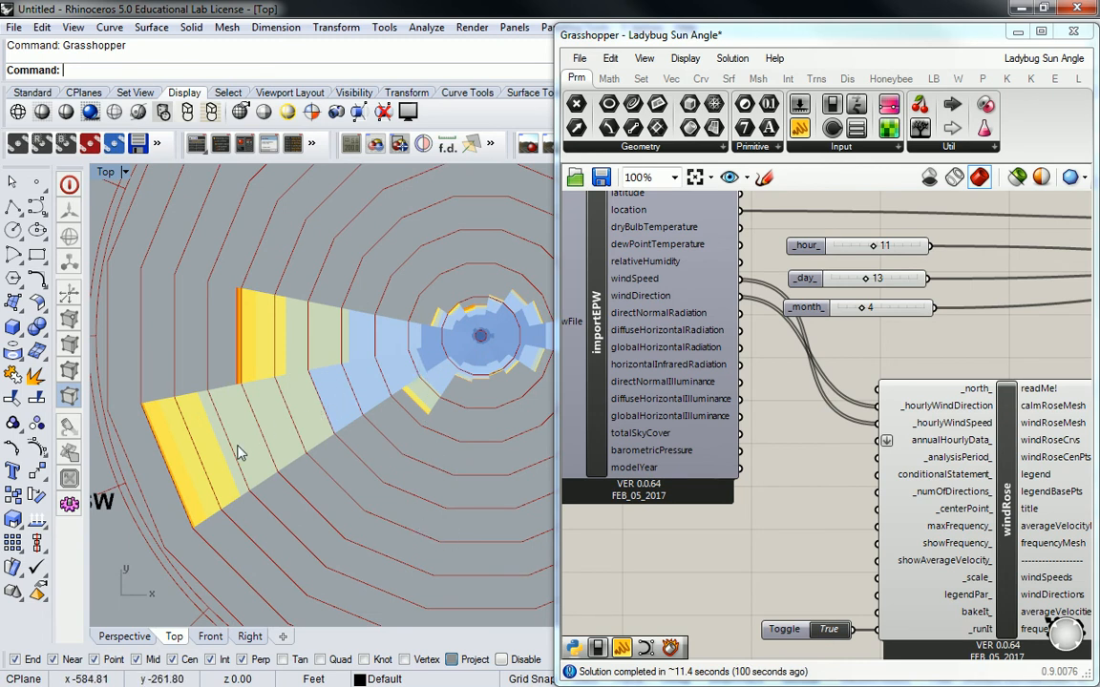
pyautogui.scroll(-4, 231, 422)
pyautogui.moveTo(395, 366); pyautogui.dragTo(218, 365, button='right')
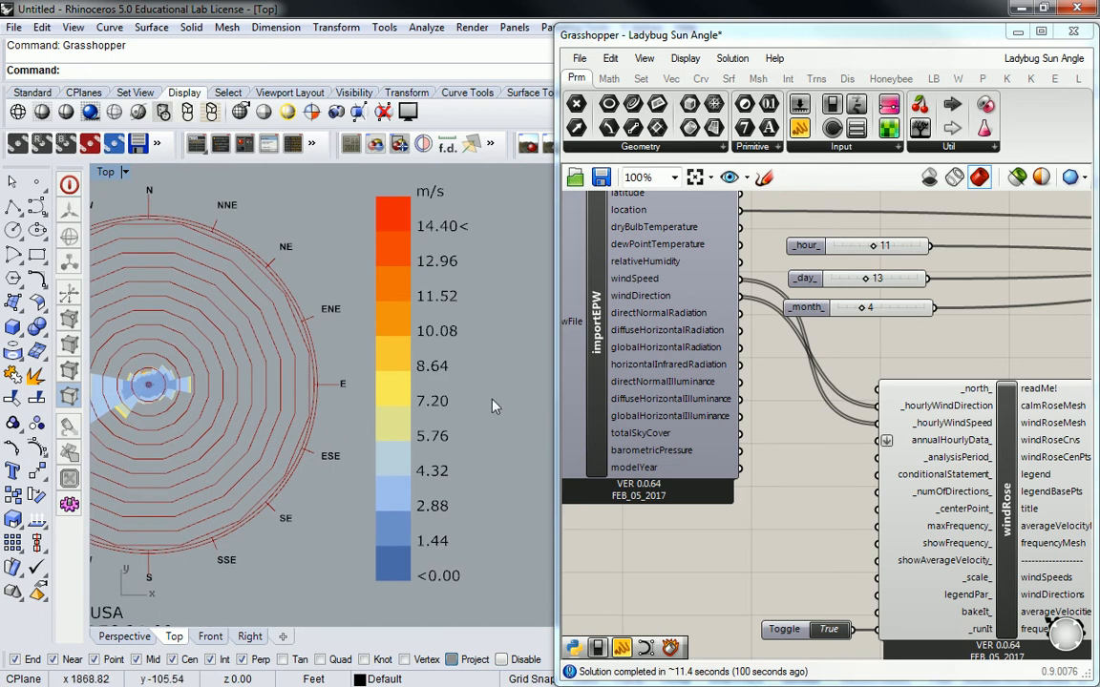
pyautogui.scroll(4, 441, 430)
pyautogui.moveTo(439, 432); pyautogui.dragTo(407, 398, button='right')
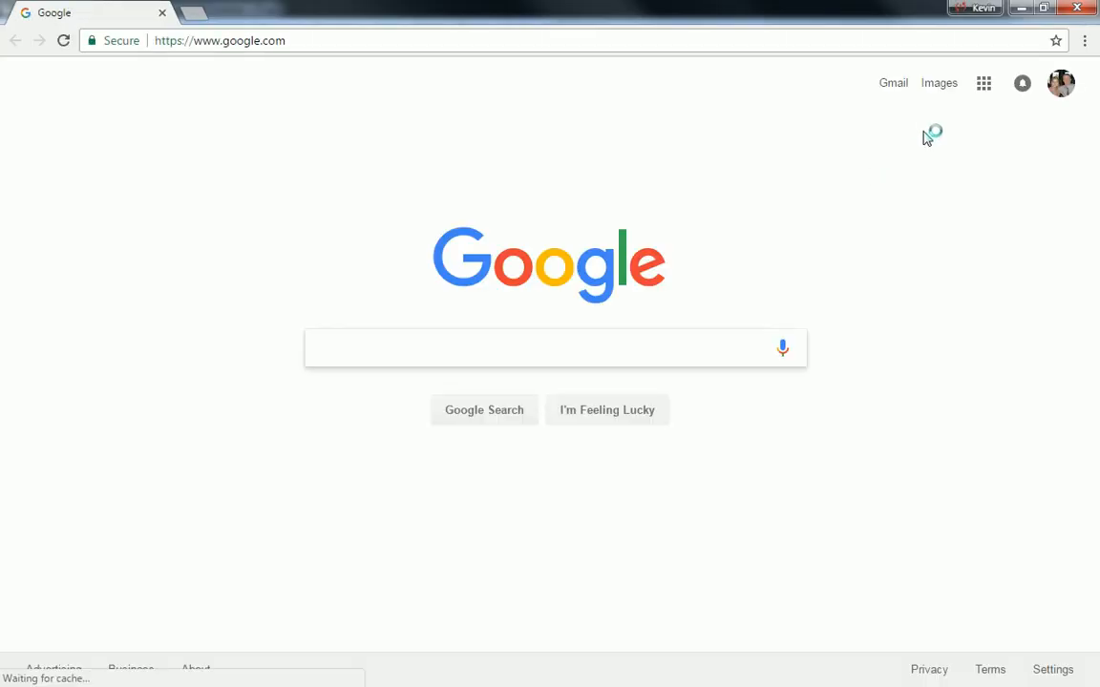
# Step: Switch to Chrome, place its window beside the wind rose legend, and search Google for "4.32 m/s to mph"
pyautogui.moveTo(595, 16); pyautogui.dragTo(1099, 182)
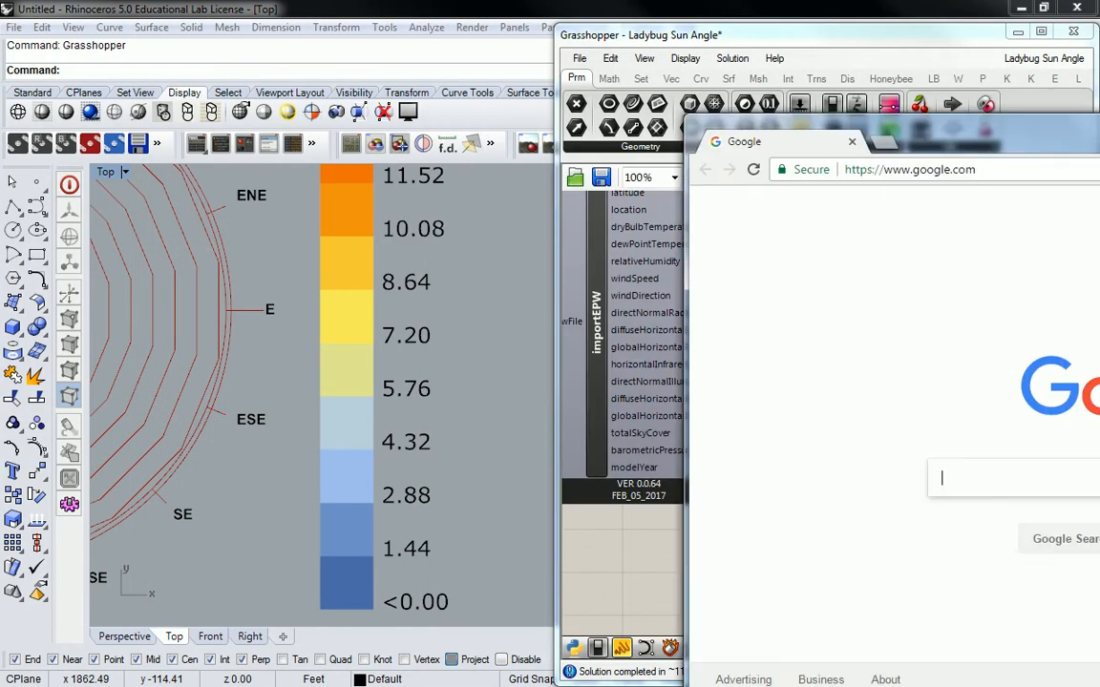
pyautogui.click(341, 356)
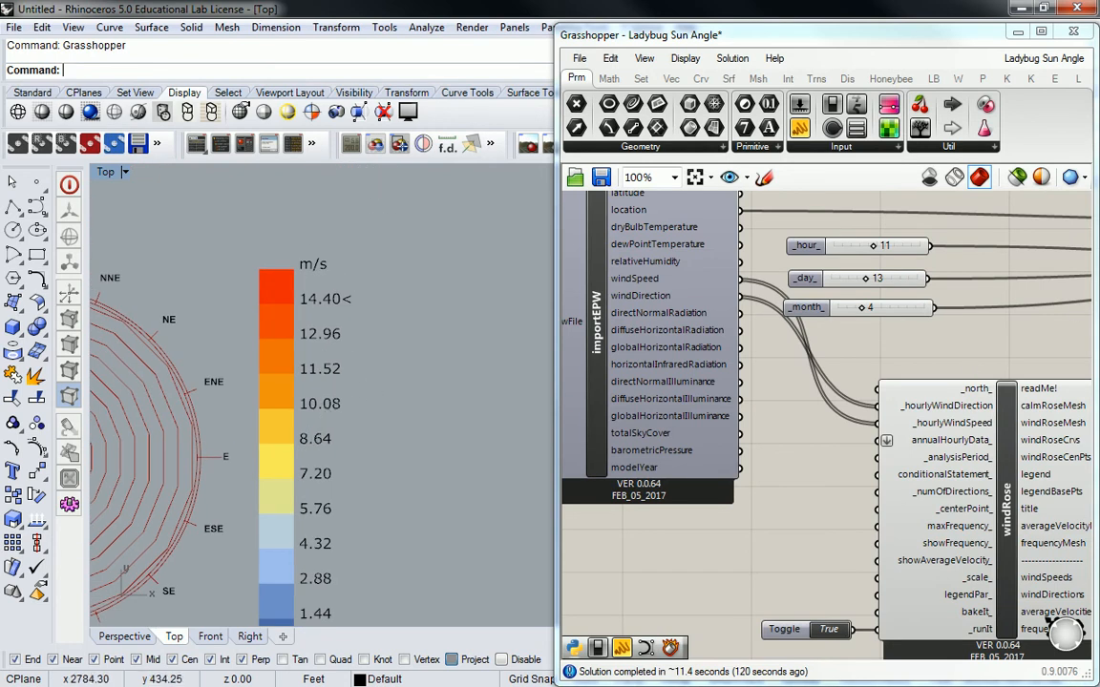
pyautogui.hotkey('alt', 'Tab')
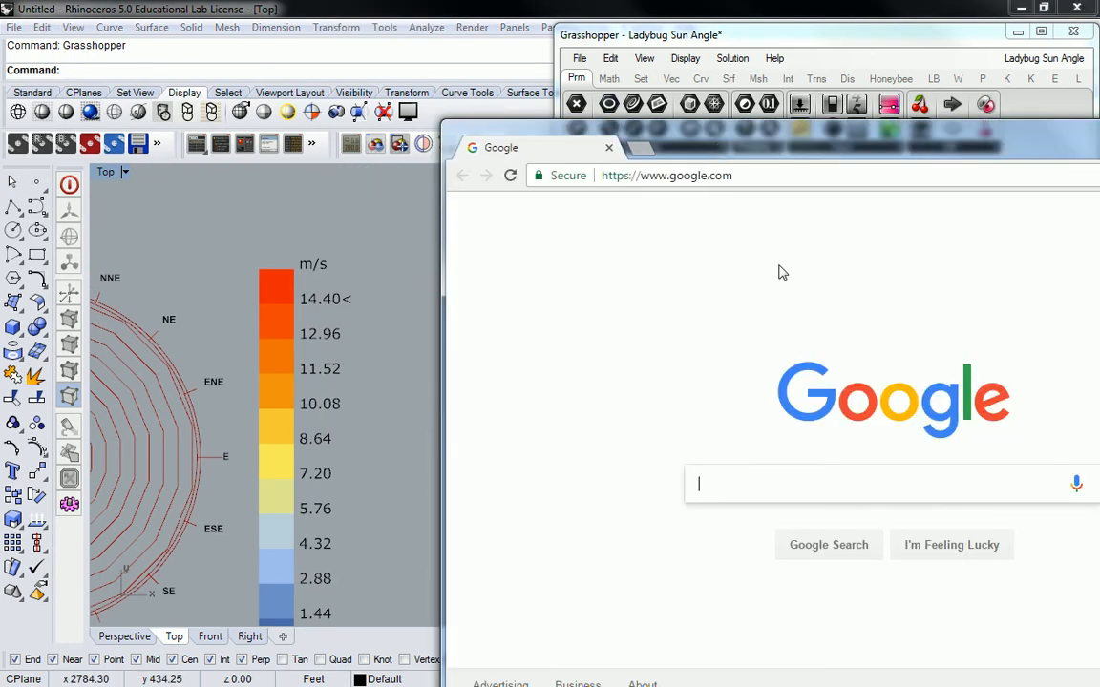
pyautogui.write('4.32 m')
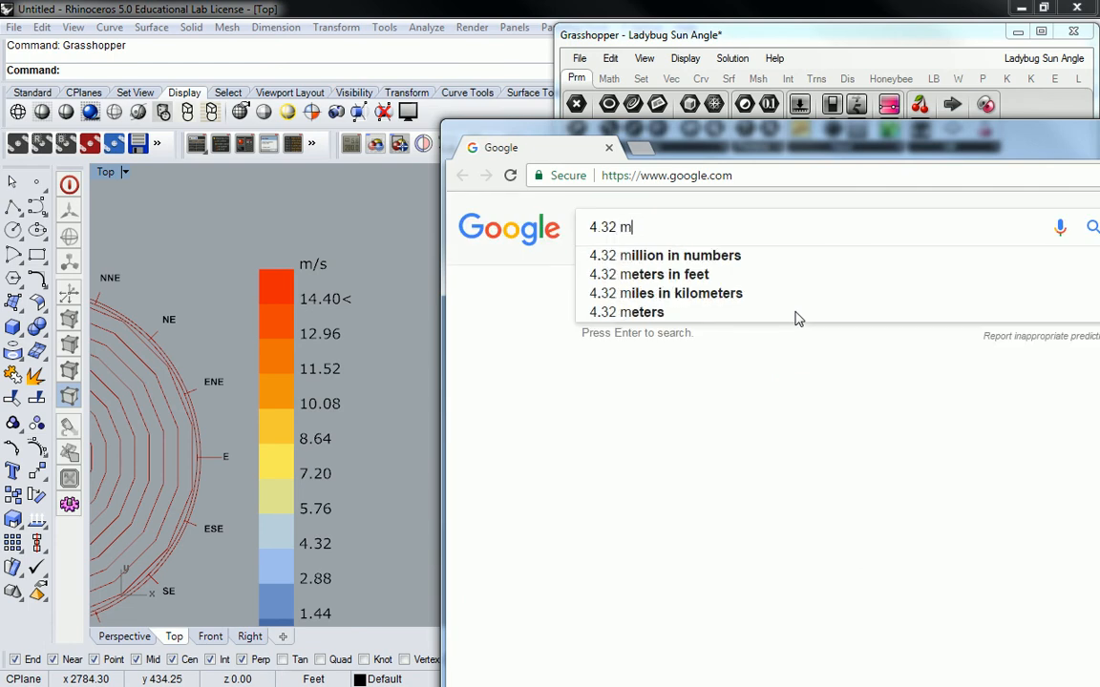
pyautogui.write('ps')
pyautogui.press('BackSpace')
pyautogui.press('BackSpace')
pyautogui.write('/s to ')
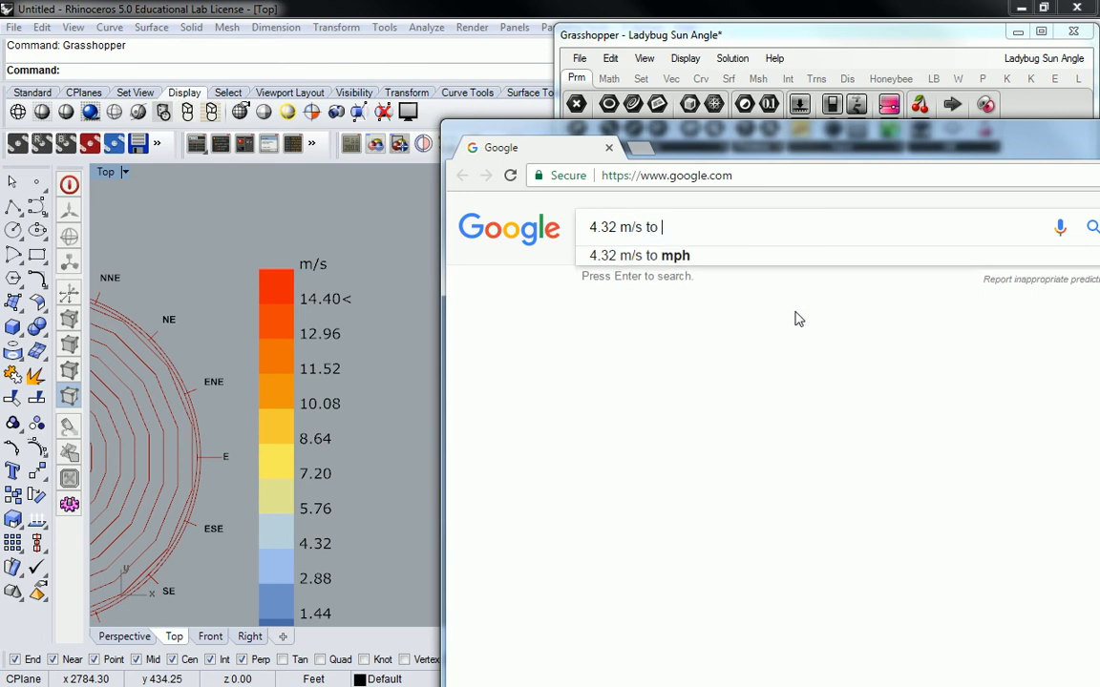
pyautogui.write('mph')
pyautogui.press('Return')
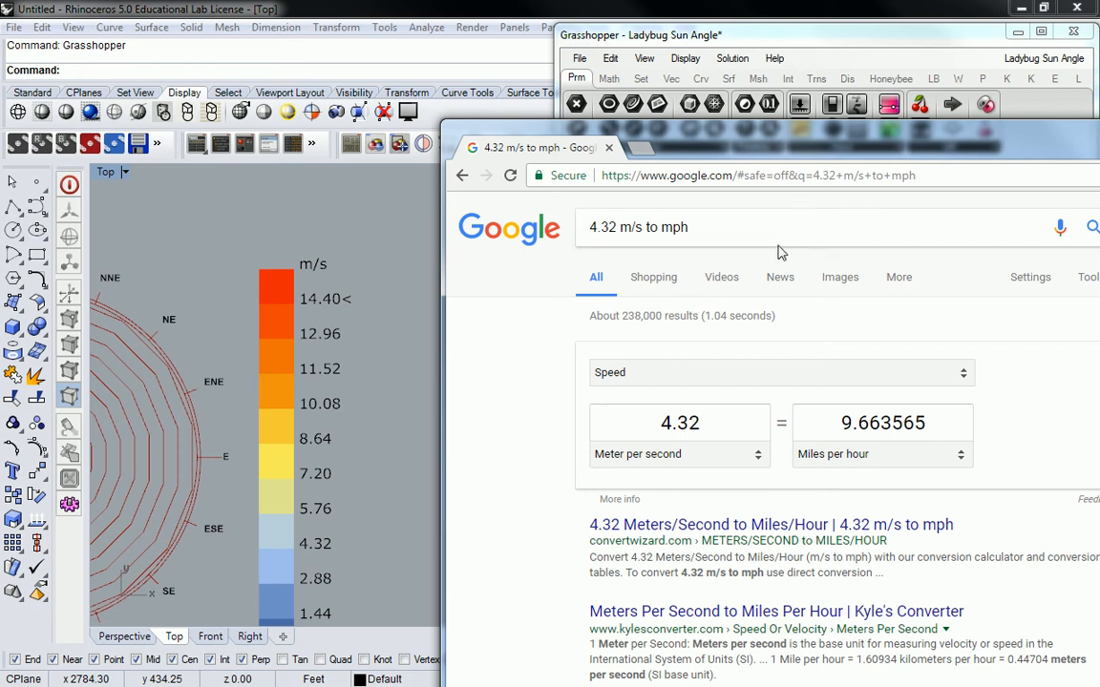
# Step: Convert 14.4 meters per second to miles per hour in Google's speed converter
pyautogui.click(714, 423)
pyautogui.moveTo(714, 422); pyautogui.dragTo(585, 430)
pyautogui.write('14.4')
pyautogui.hotkey('ctrl', 'a')
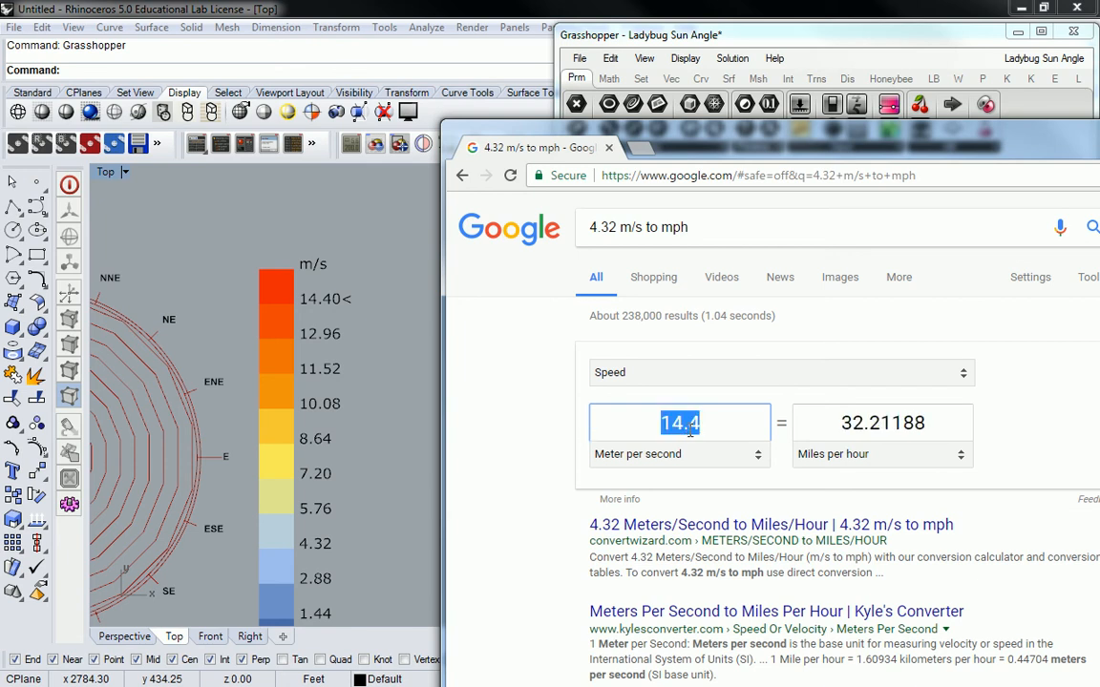
# Step: Search Google for "wind velocities comfort"
pyautogui.click(709, 234)
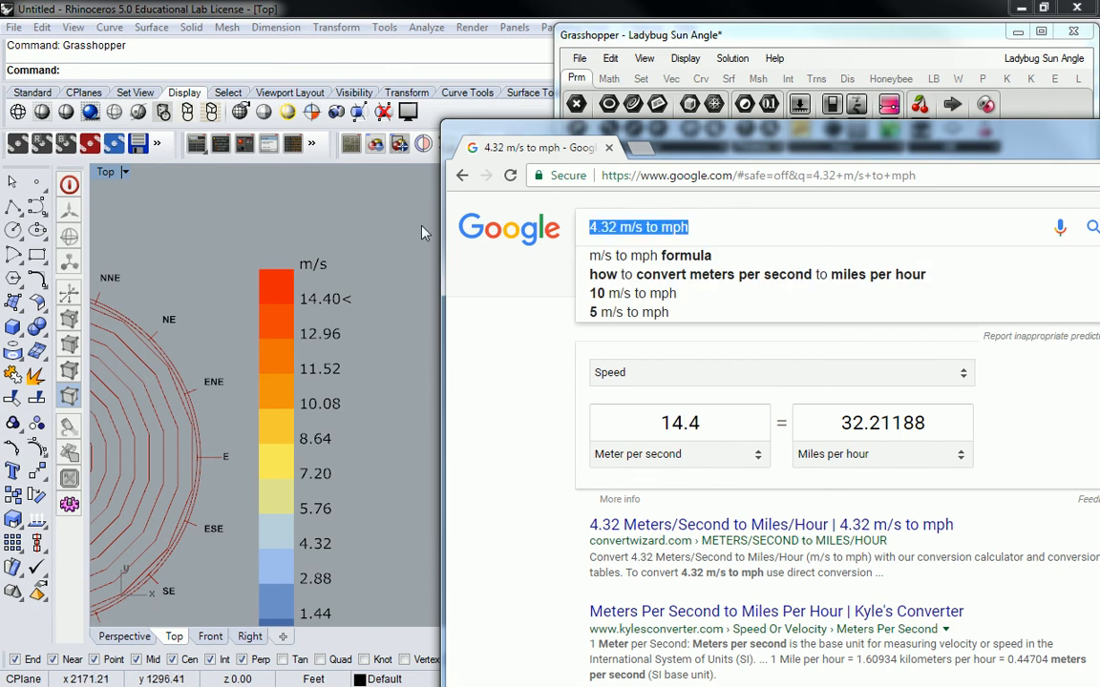
pyautogui.write('rate')
pyautogui.press('BackSpace')
pyautogui.press('BackSpace')
pyautogui.press('BackSpace')
pyautogui.press('BackSpace')
pyautogui.write('wind velocities ')
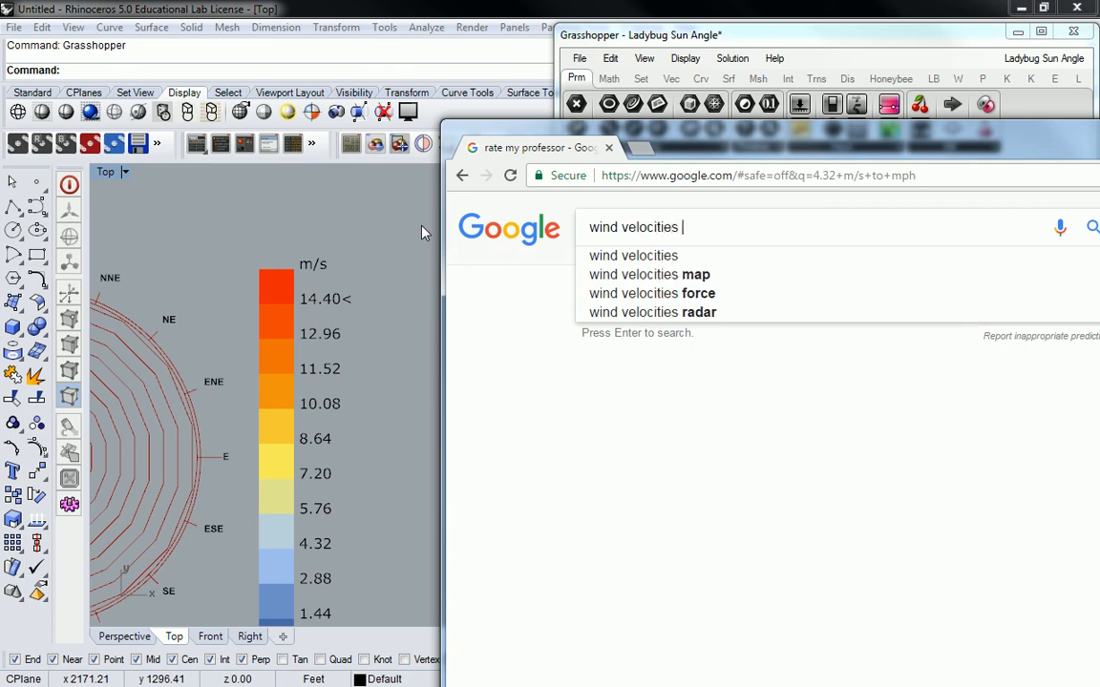
pyautogui.write('comfior')
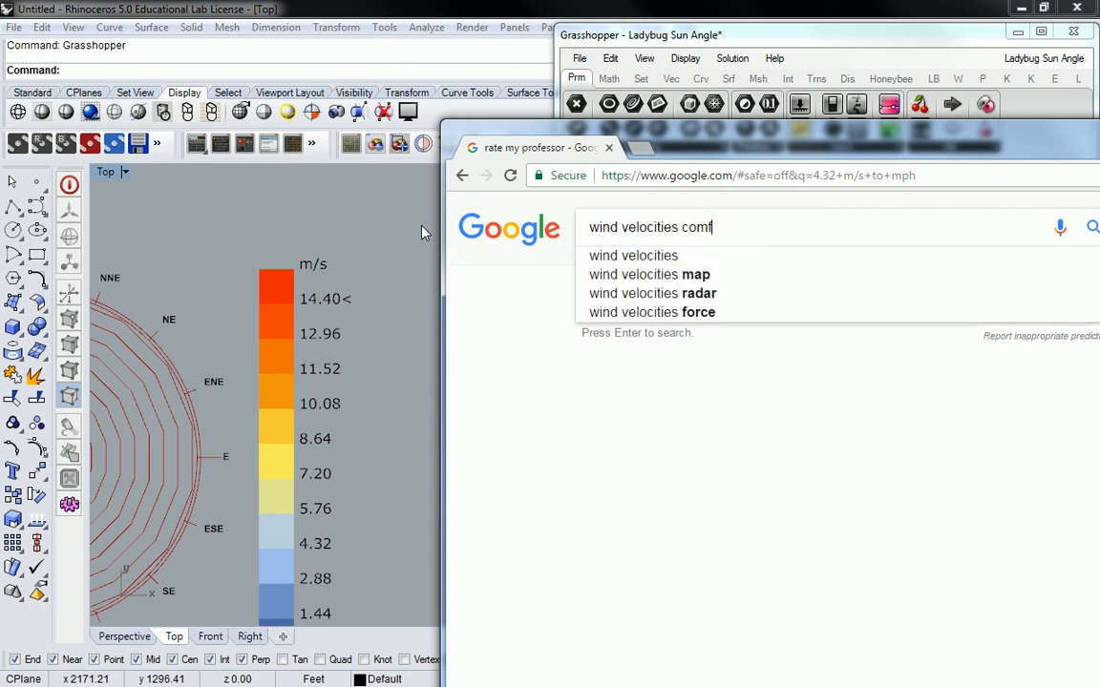
pyautogui.press('BackSpace')
pyautogui.press('BackSpace')
pyautogui.press('BackSpace')
pyautogui.write('ort')
pyautogui.press('Return')
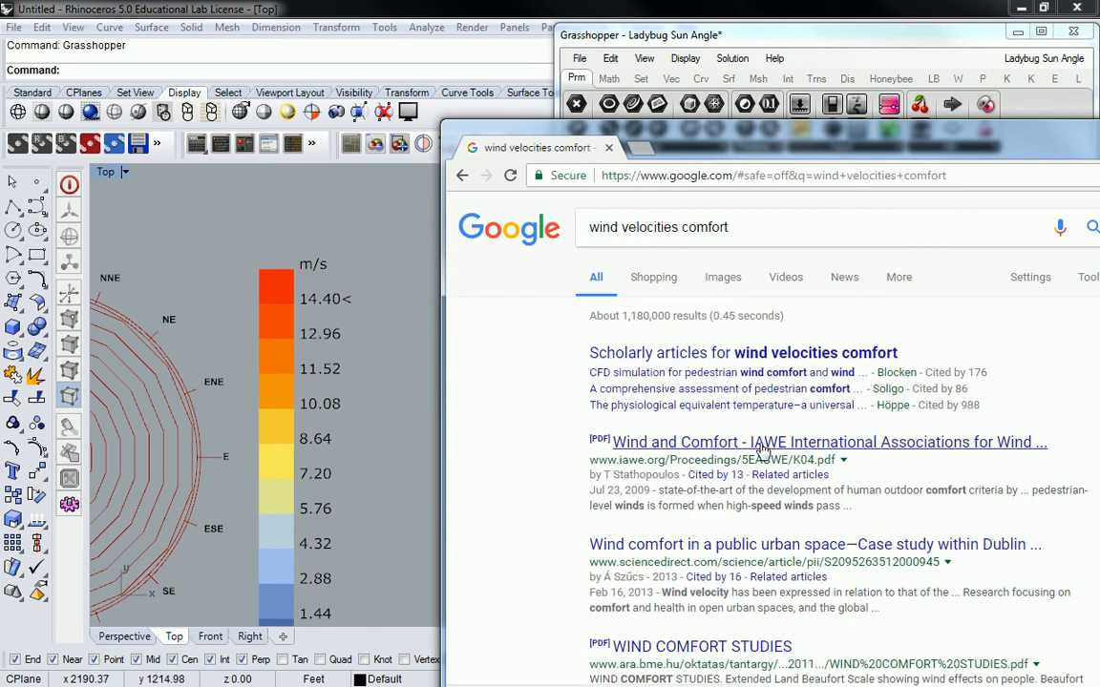
# Step: Open the IAWE "Wind and Comfort" PDF result, skim its first page, and return to Rhino and Grasshopper
pyautogui.click(768, 444)
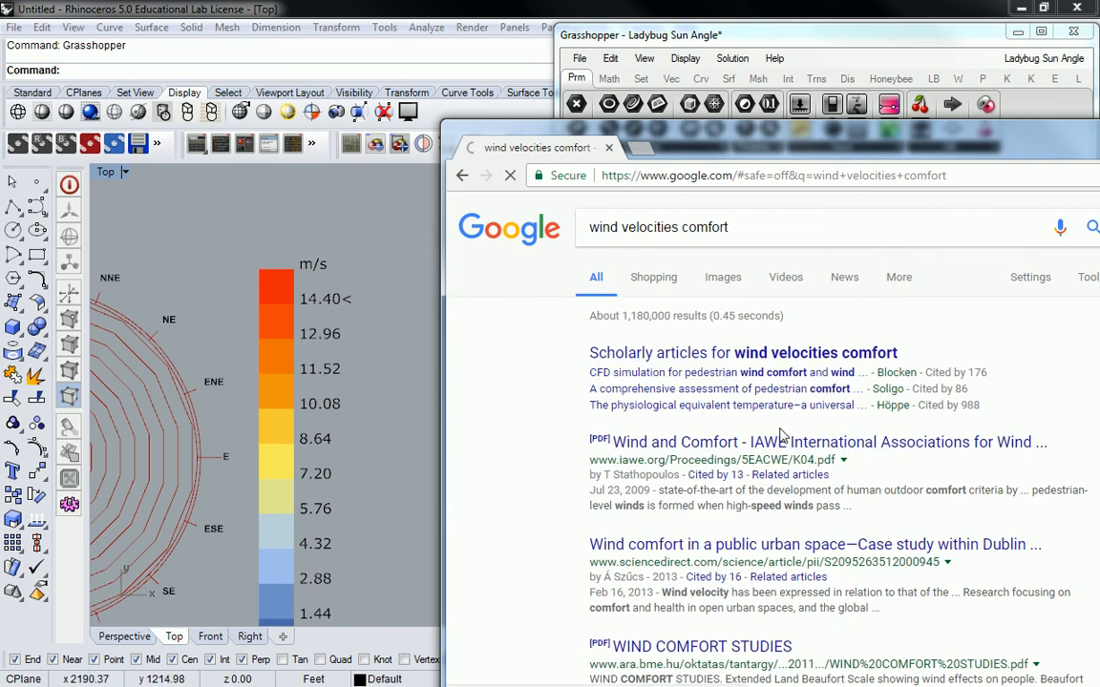
pyautogui.scroll(-7, 781, 427)
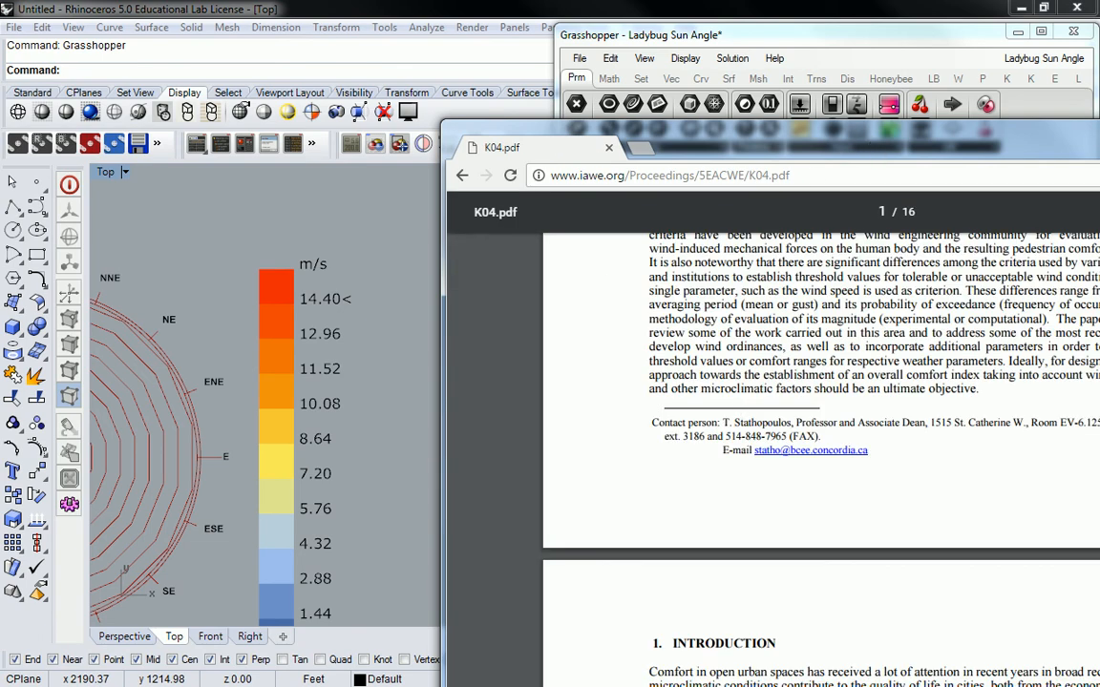
pyautogui.hotkey('alt', 'Tab')
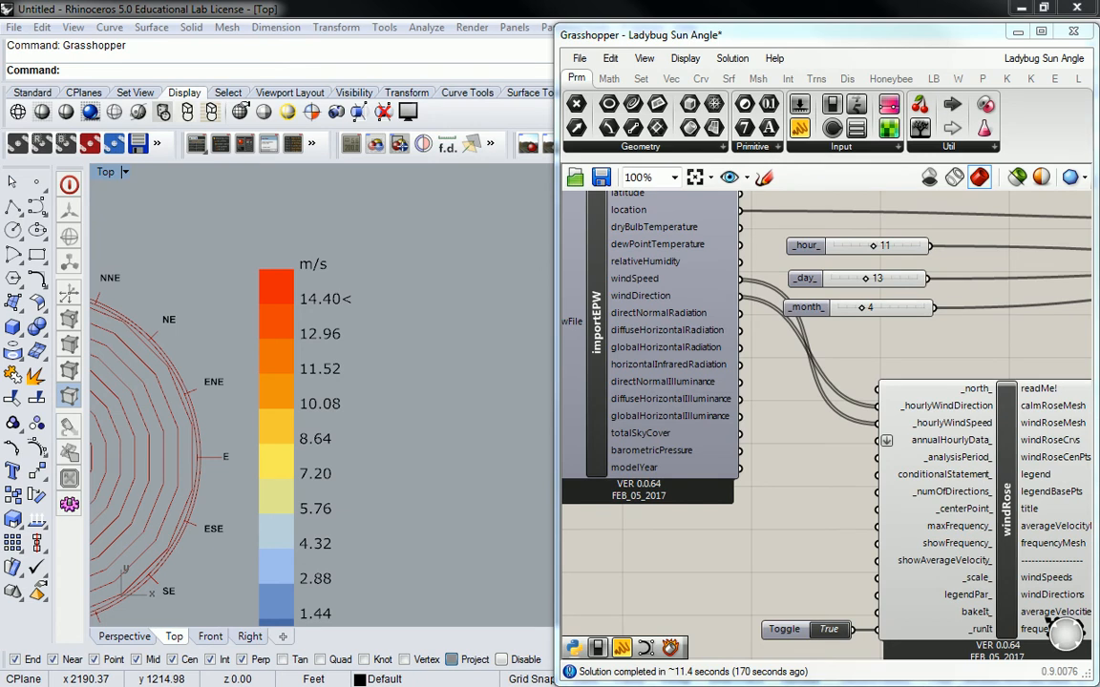
# Step: Review the windRose component's description and inputs with the whole wind rose and legend in view in Rhino
pyautogui.moveTo(921, 469); pyautogui.dragTo(783, 370, button='right')
pyautogui.click(871, 417)
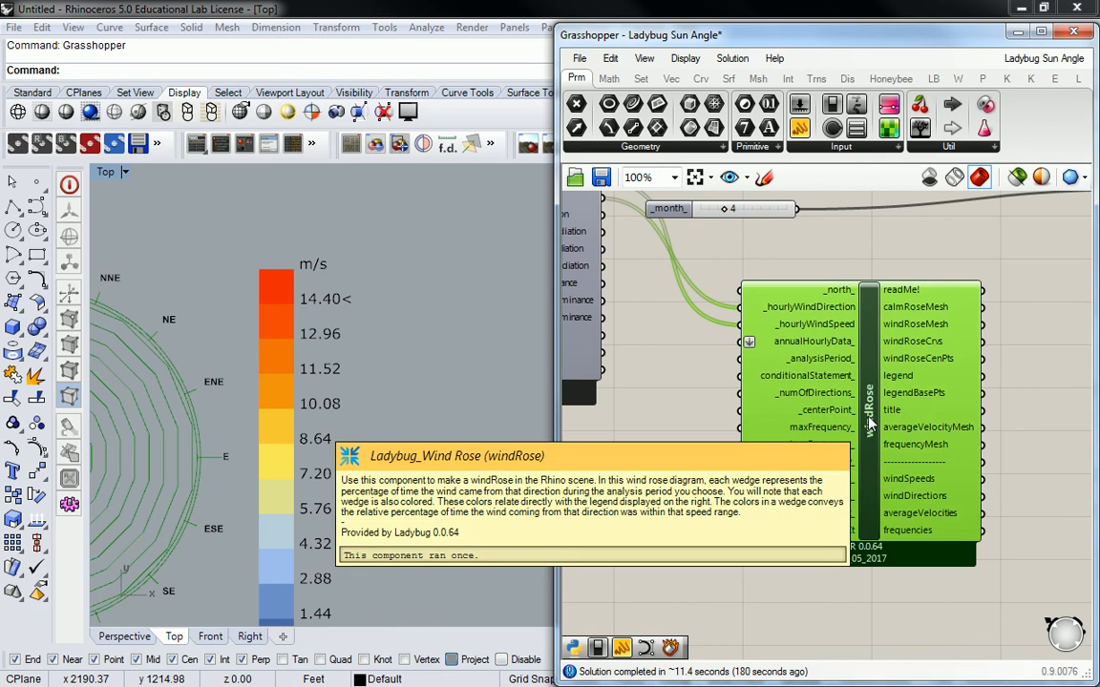
pyautogui.scroll(-5, 388, 268)
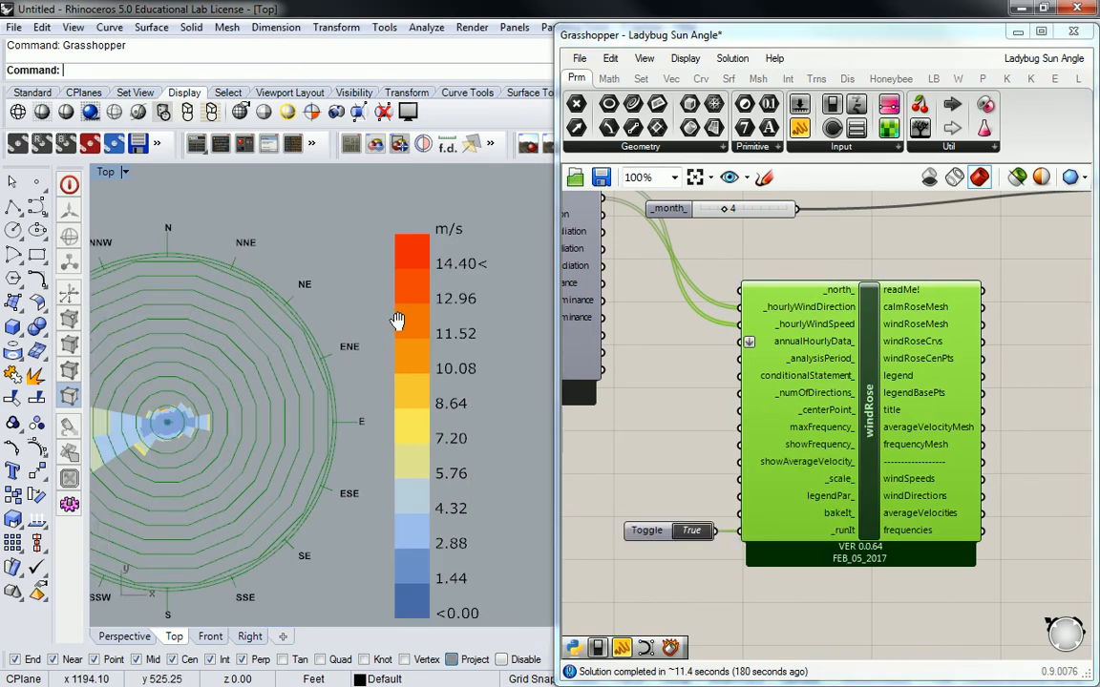
pyautogui.scroll(3, 351, 341)
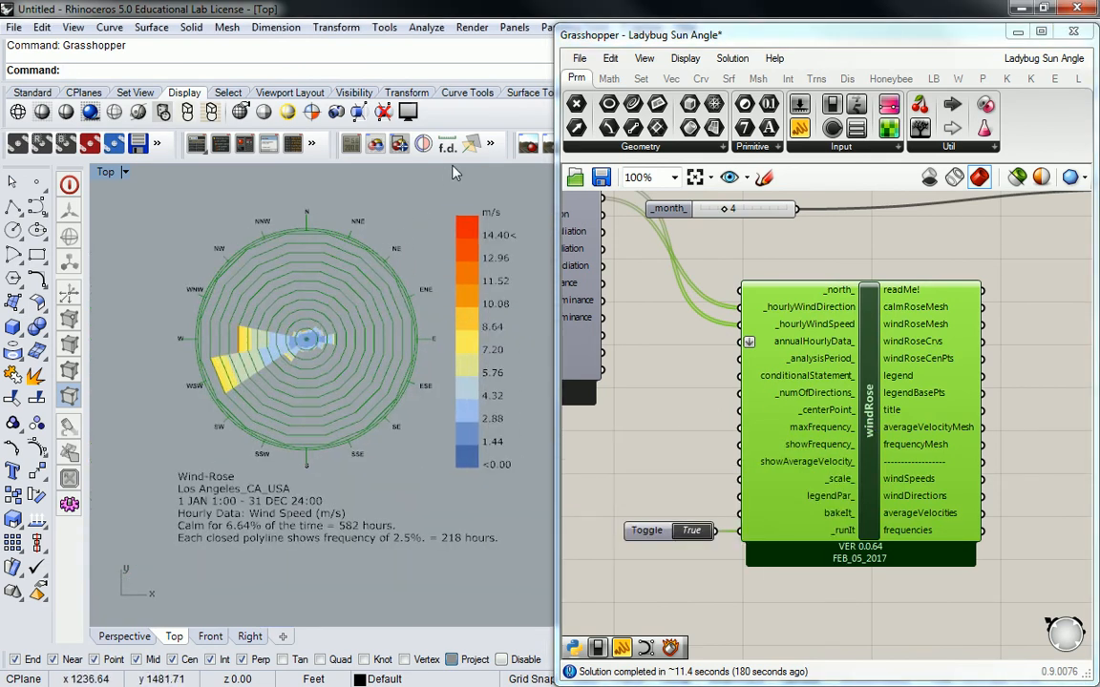
pyautogui.click(896, 260)
pyautogui.moveTo(870, 334)
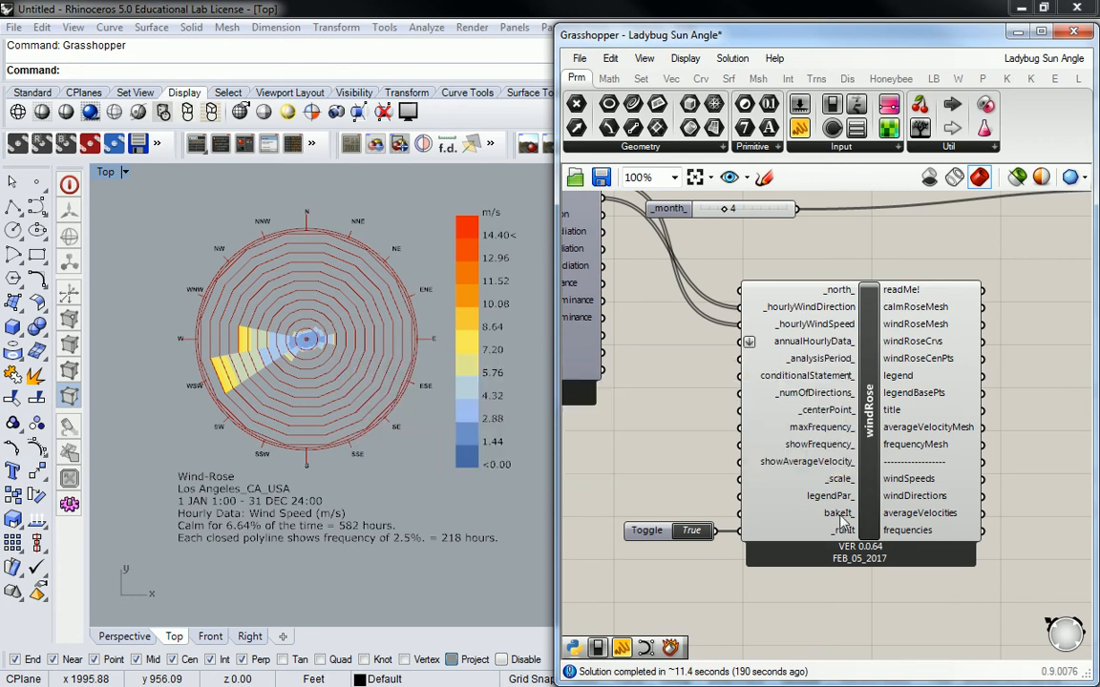
pyautogui.moveTo(844, 518)
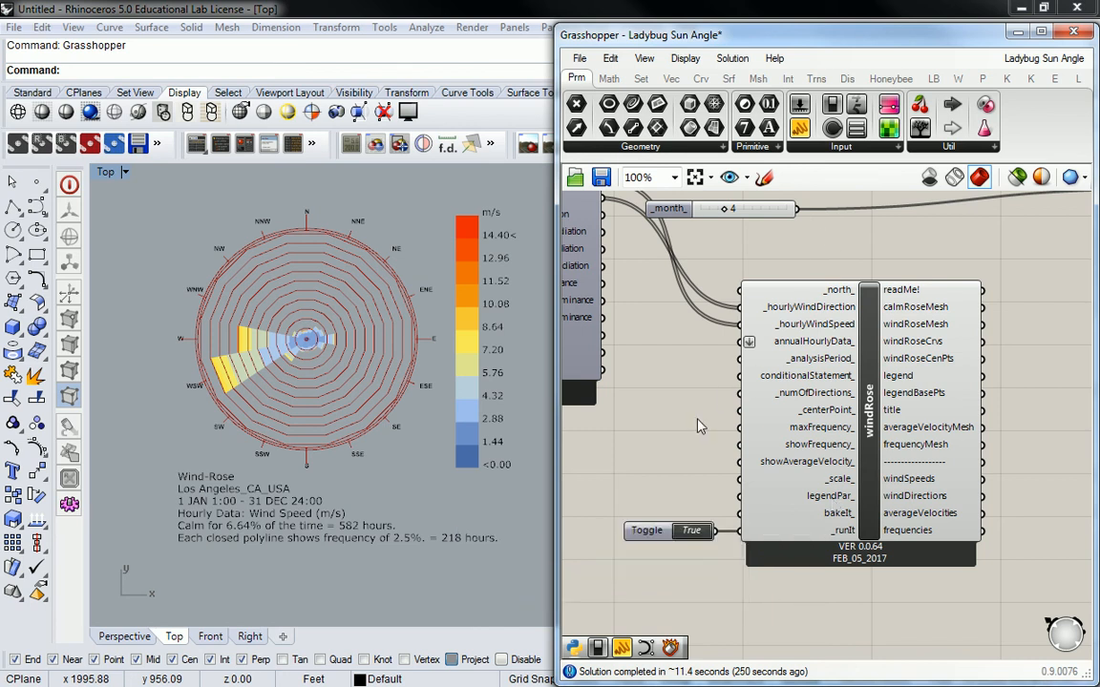
# Step: Add a Gradient component below importEPW, connect it to windRose's legendPar_ input, and read its warning
pyautogui.moveTo(700, 416); pyautogui.dragTo(981, 377, button='right')
pyautogui.scroll(-2, 920, 345)
pyautogui.scroll(2, 856, 380)
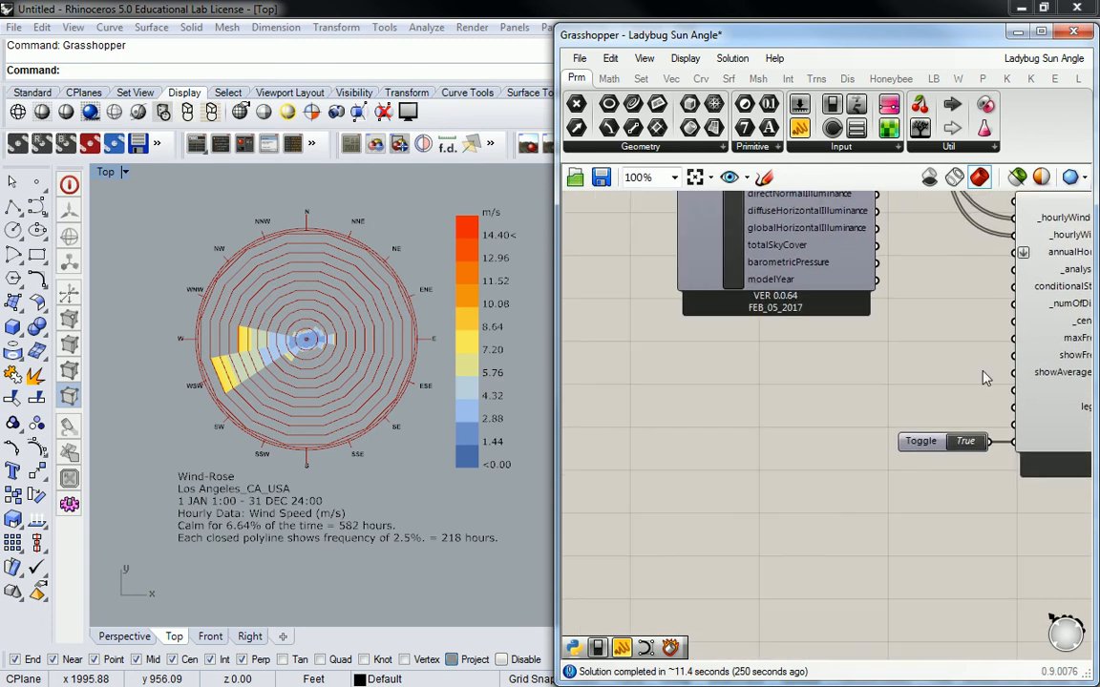
pyautogui.click(606, 79)
pyautogui.click(577, 78)
pyautogui.click(807, 369)
pyautogui.moveTo(848, 368); pyautogui.dragTo(811, 388, button='right')
pyautogui.moveTo(876, 390); pyautogui.dragTo(976, 427)
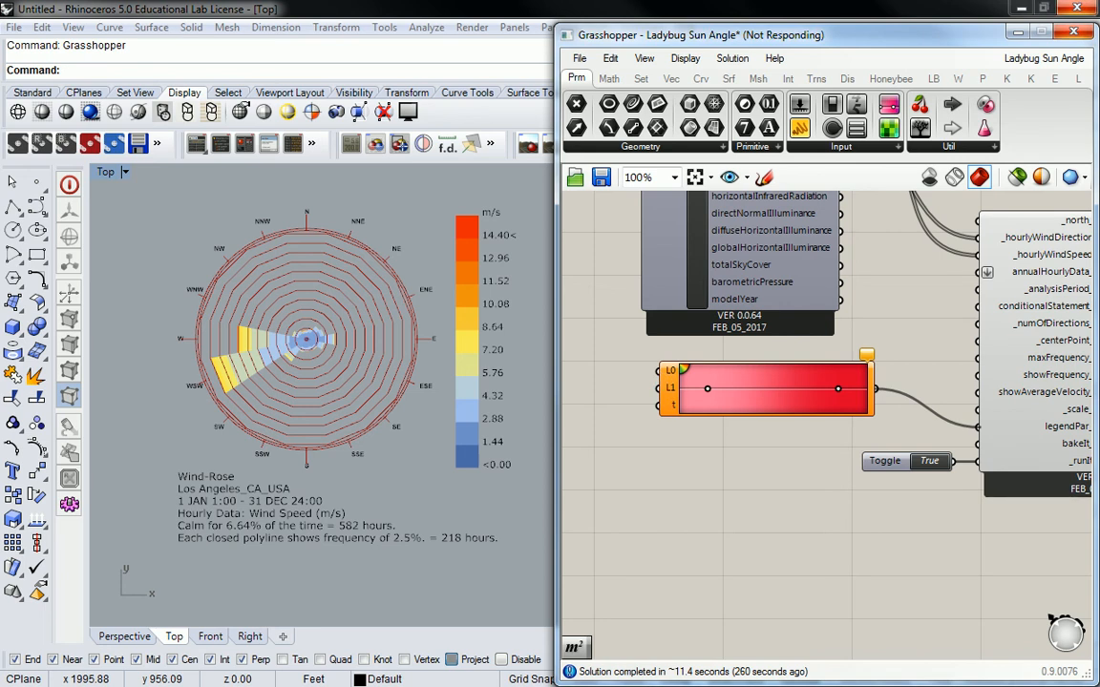
pyautogui.moveTo(808, 343); pyautogui.dragTo(844, 375, button='right')
pyautogui.moveTo(844, 373)
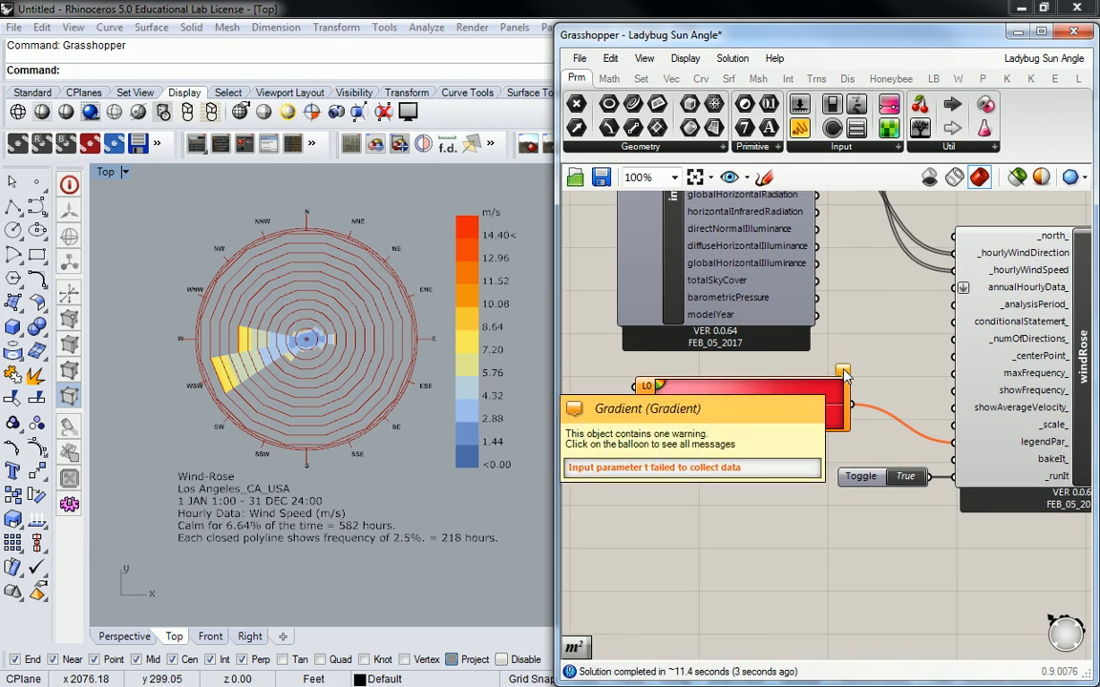
# Step: Move importEPW and its connected file parameter farther from windRose to make room on the canvas
pyautogui.moveTo(740, 382); pyautogui.dragTo(824, 370, button='right')
pyautogui.moveTo(801, 292); pyautogui.dragTo(833, 407, button='right')
pyautogui.scroll(-3, 832, 406)
pyautogui.moveTo(817, 234); pyautogui.dragTo(726, 373)
pyautogui.moveTo(829, 316); pyautogui.dragTo(699, 316)
pyautogui.moveTo(782, 408); pyautogui.dragTo(770, 315, button='right')
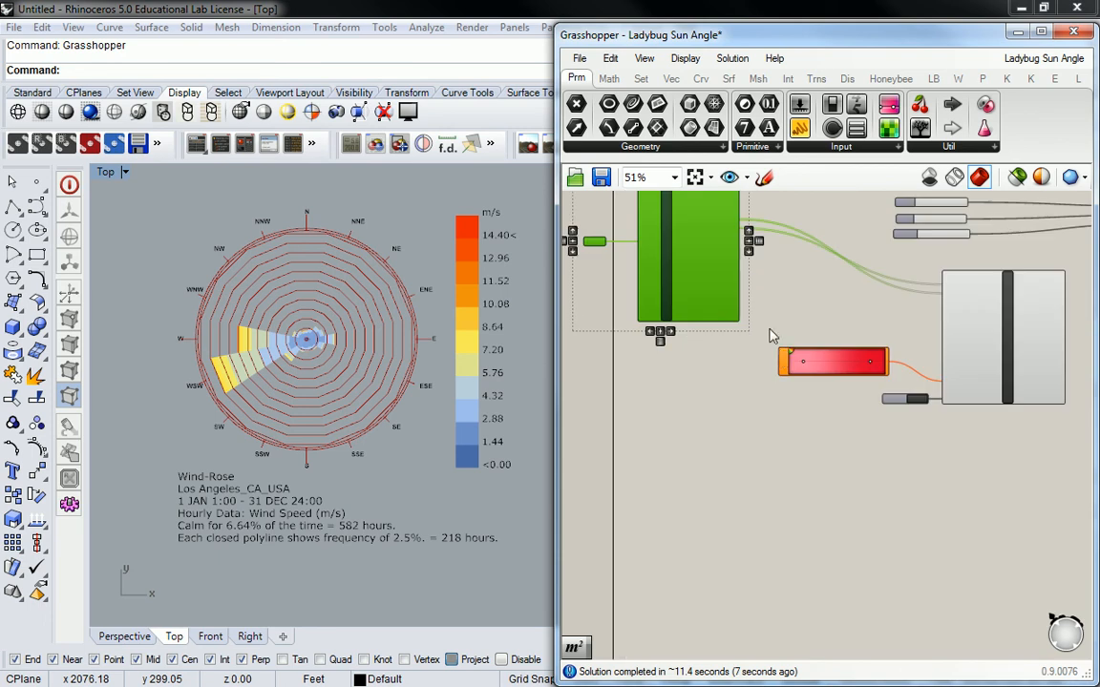
# Step: Examine the Gradient component's L0, L1 and t inputs, and read the description of importEPW's windSpeed output
pyautogui.scroll(4, 781, 362)
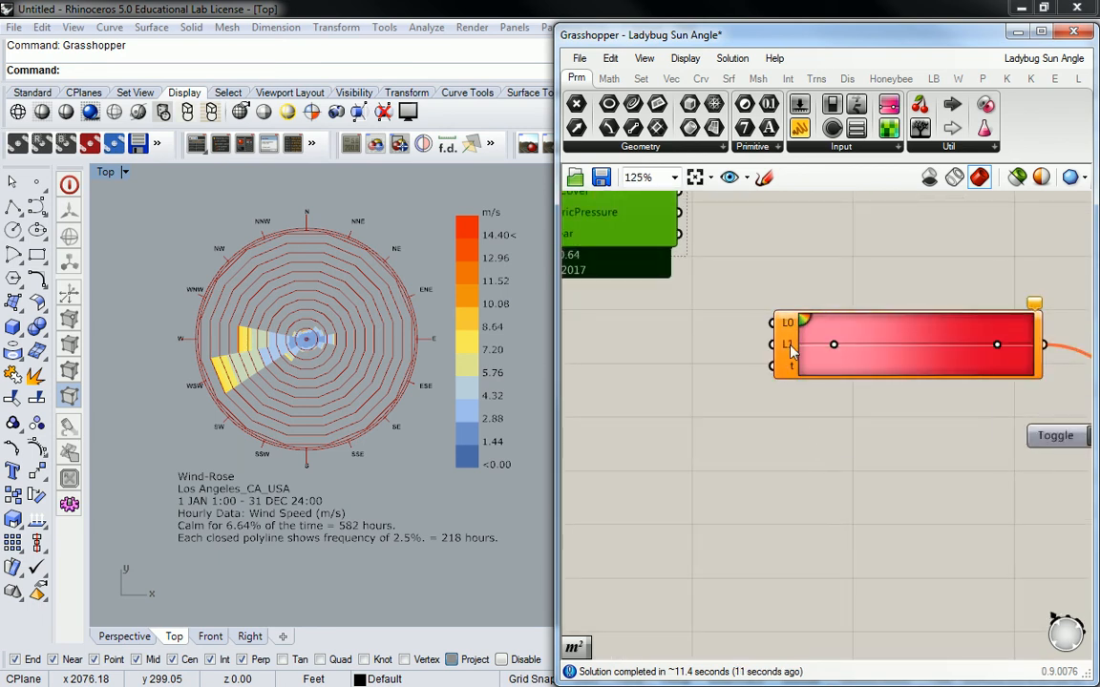
pyautogui.scroll(-3, 790, 351)
pyautogui.moveTo(712, 231); pyautogui.dragTo(743, 399, button='right')
pyautogui.scroll(2, 744, 361)
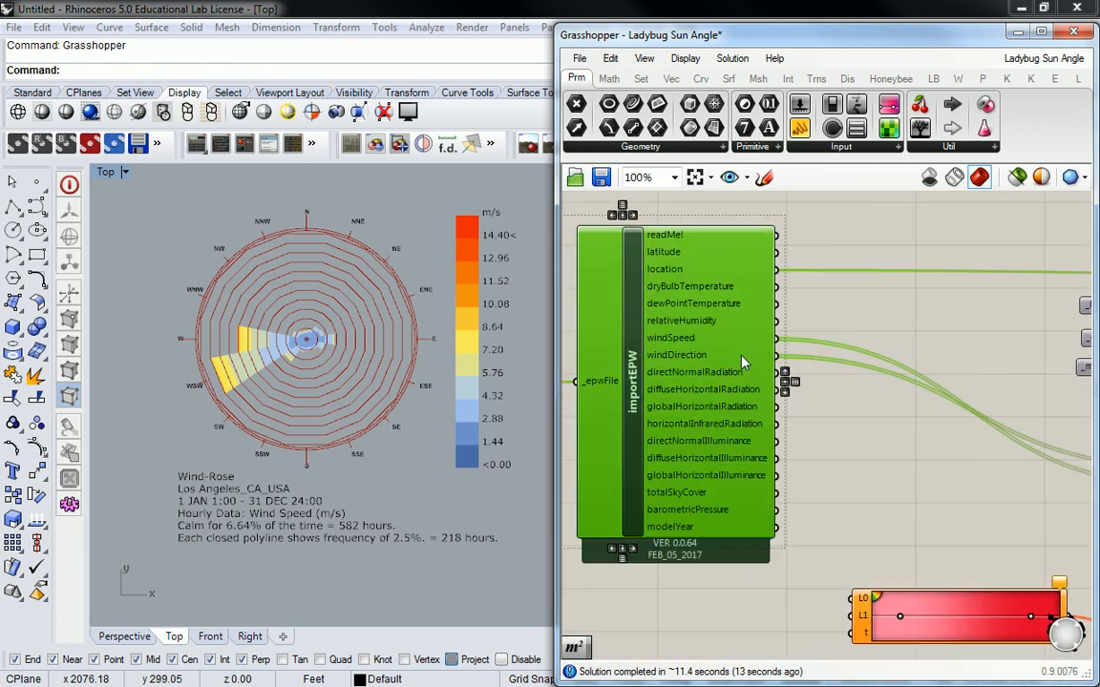
pyautogui.moveTo(700, 351)
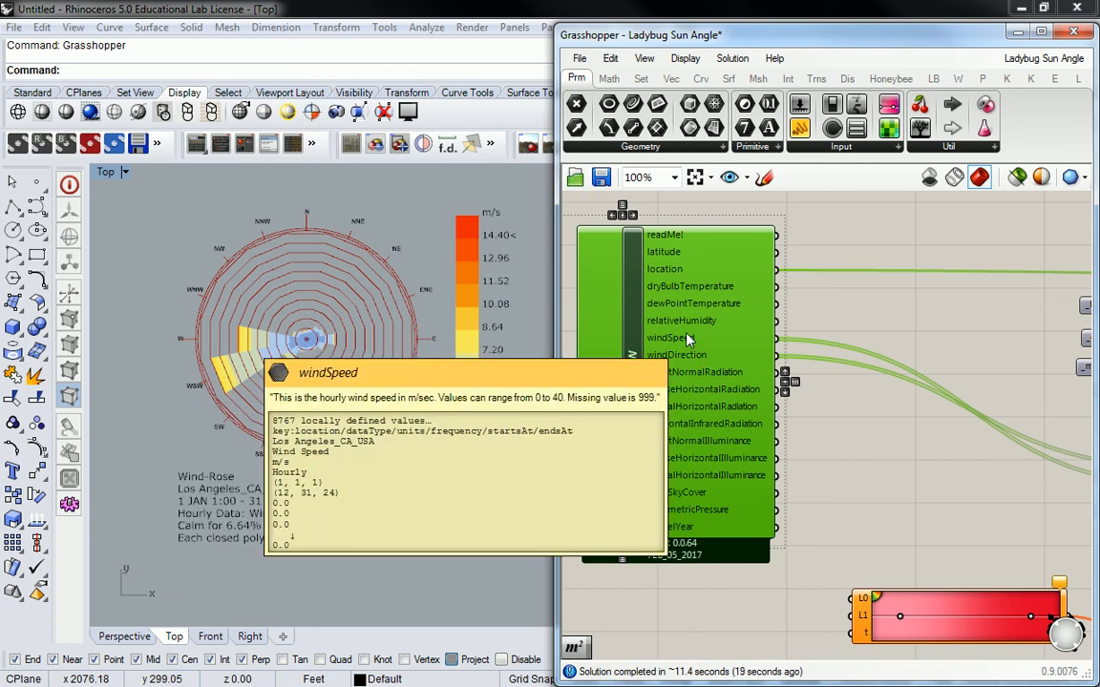
# Step: Try feeding importEPW's windSpeed output into a new Bounds component beside it, and remove that component
pyautogui.click(611, 79)
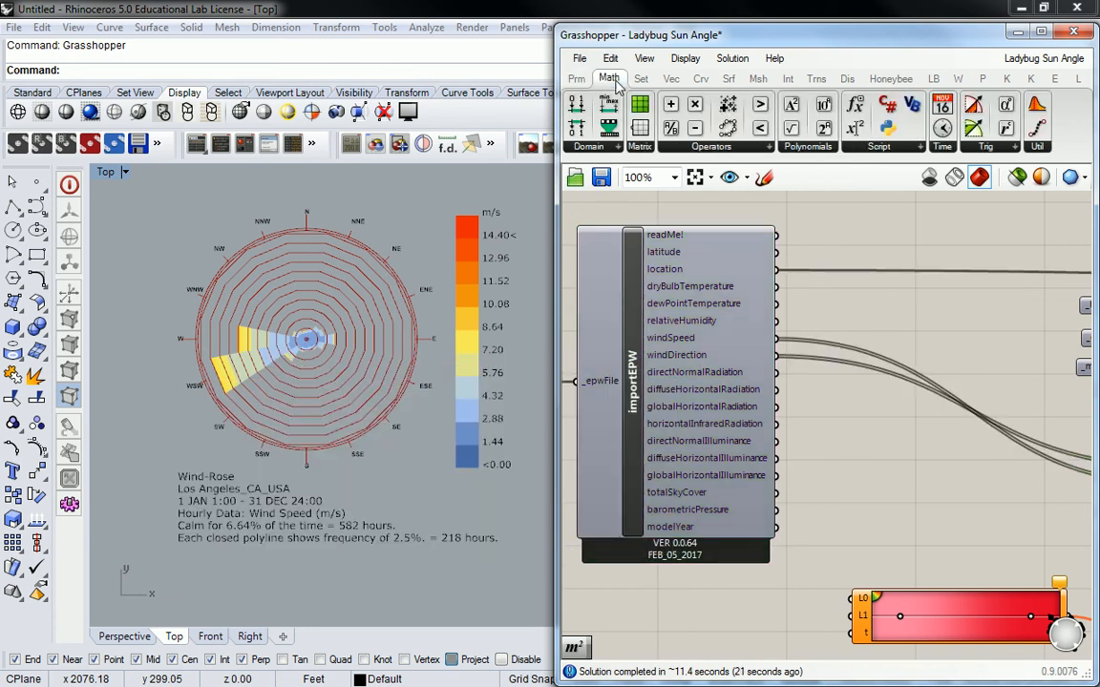
pyautogui.click(584, 146)
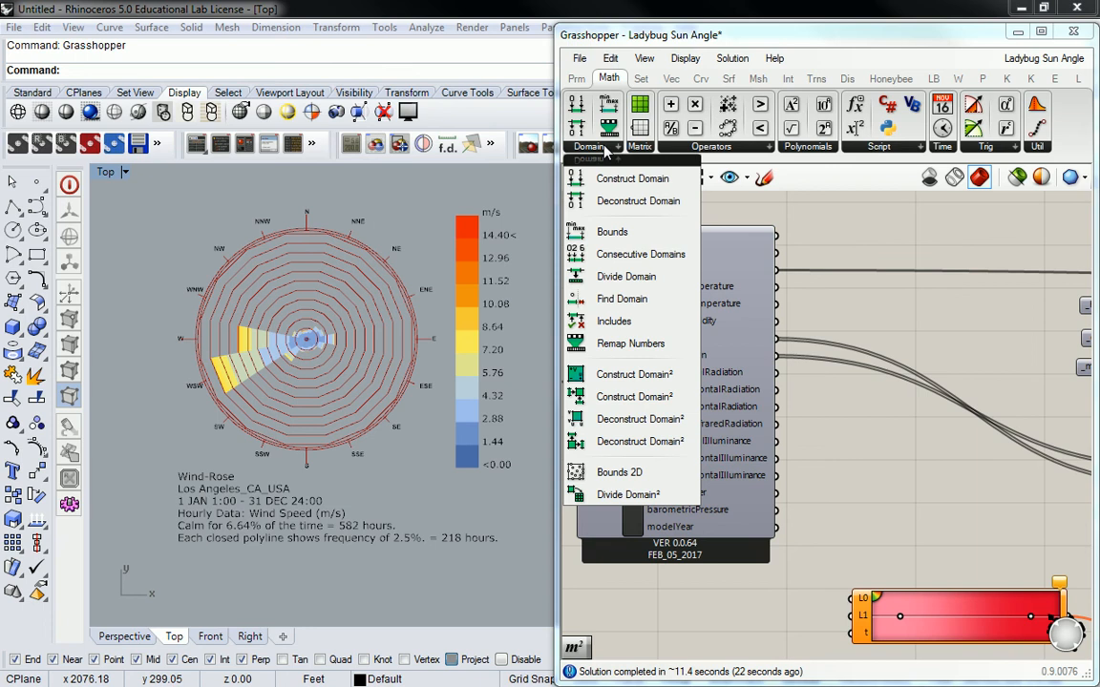
pyautogui.click(614, 232)
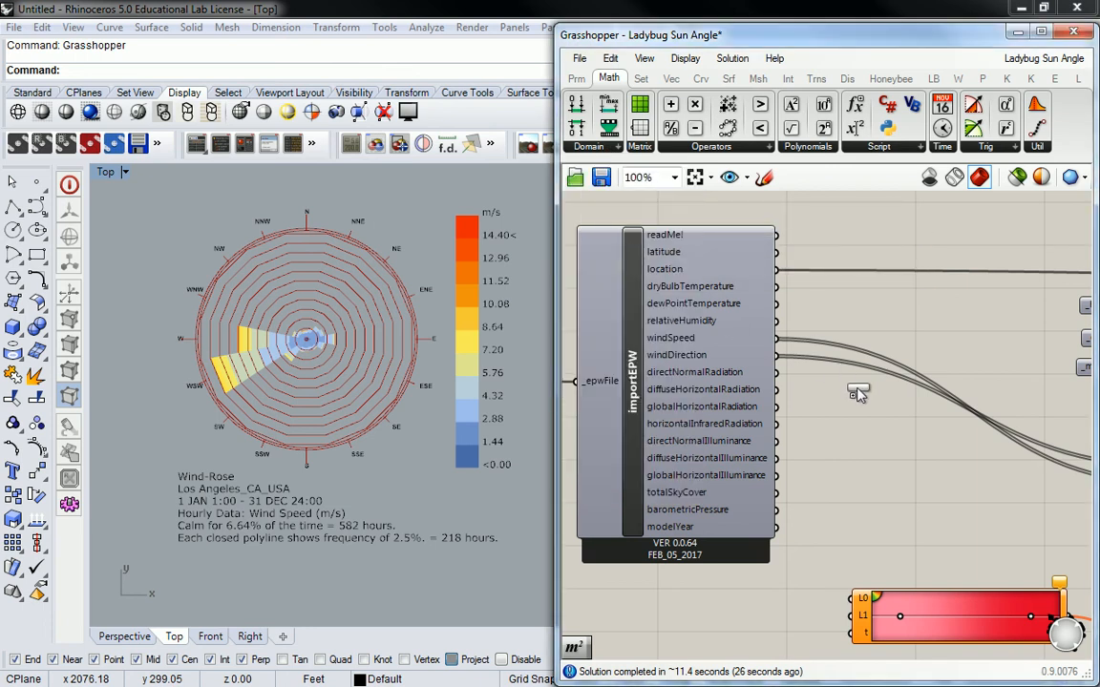
pyautogui.click(834, 372)
pyautogui.moveTo(776, 338); pyautogui.dragTo(810, 372)
pyautogui.click(835, 370)
pyautogui.press('Delete')
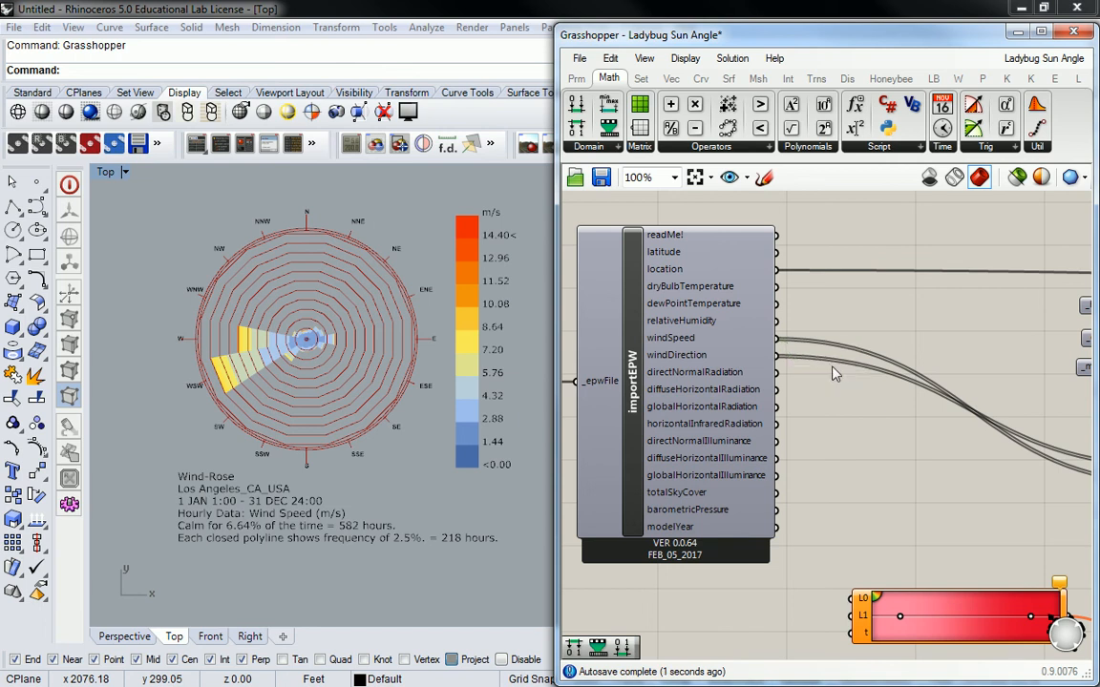
# Step: Try connecting importEPW's windSpeed output to a new Deconstruct Domain component, check its error, and delete the component
pyautogui.click(611, 146)
pyautogui.click(620, 201)
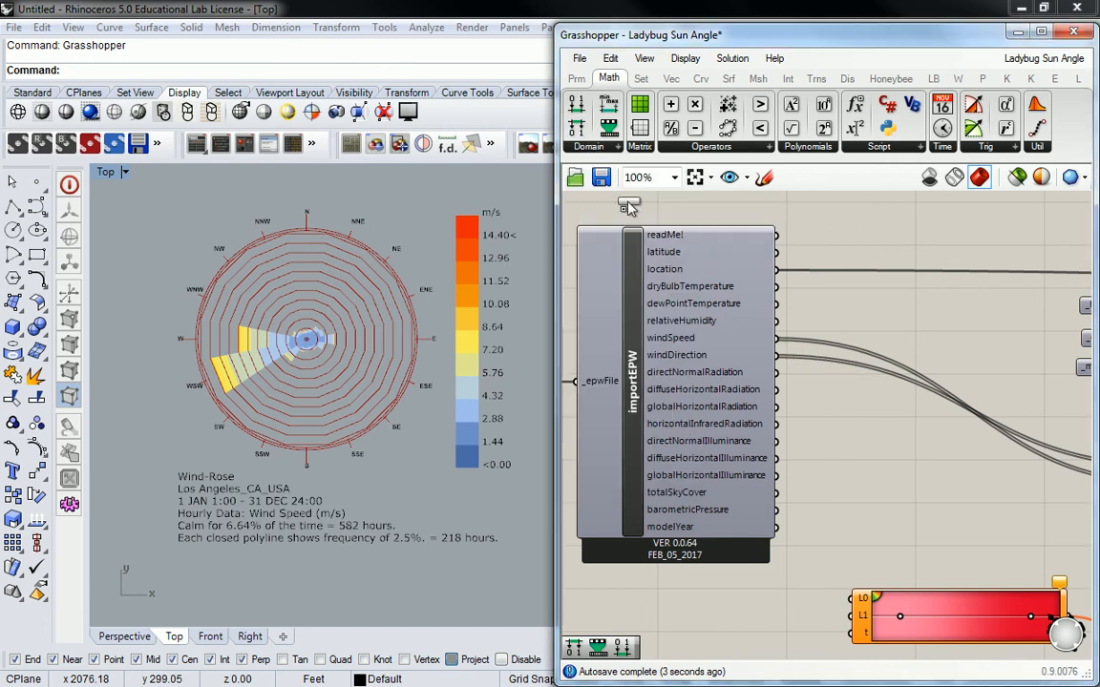
pyautogui.click(830, 321)
pyautogui.moveTo(777, 339); pyautogui.dragTo(879, 444)
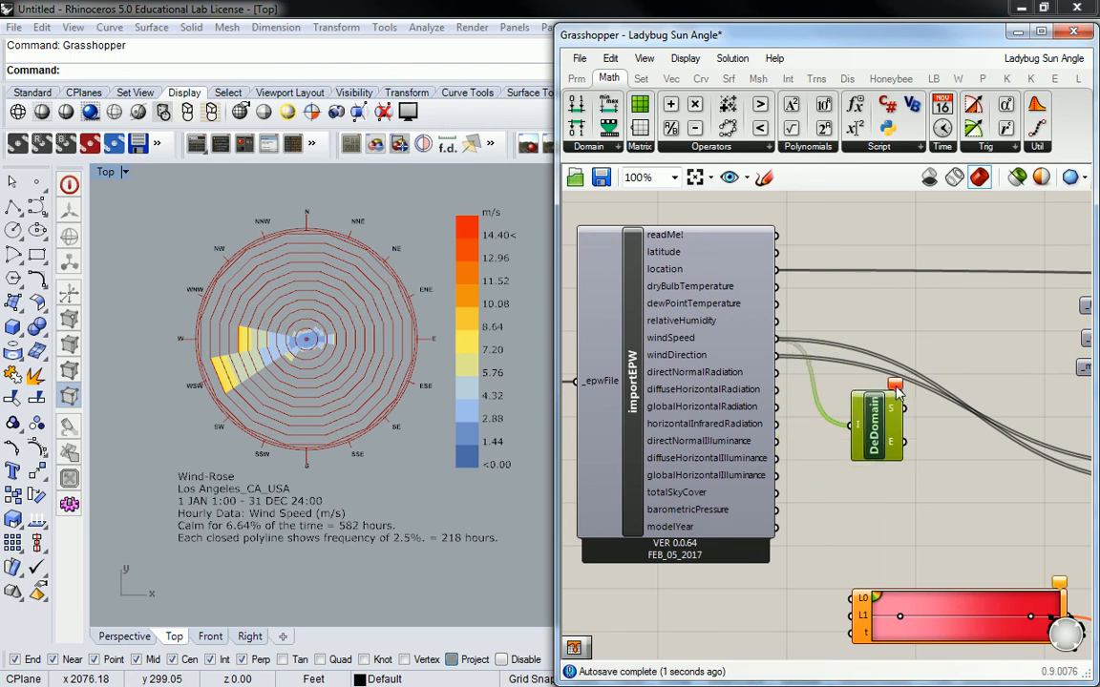
pyautogui.moveTo(897, 391)
pyautogui.press('Delete')
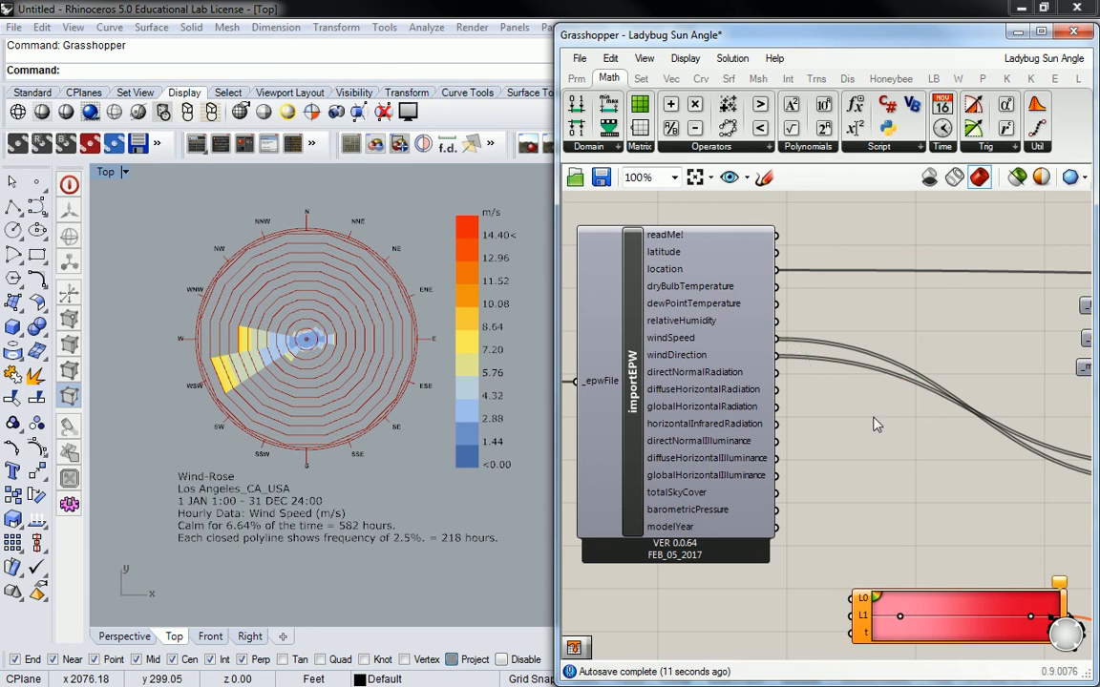
# Step: Delete the Gradient component feeding windRose's legendPar_ input, and look over the other windRose inputs
pyautogui.scroll(-3, 809, 422)
pyautogui.click(868, 508)
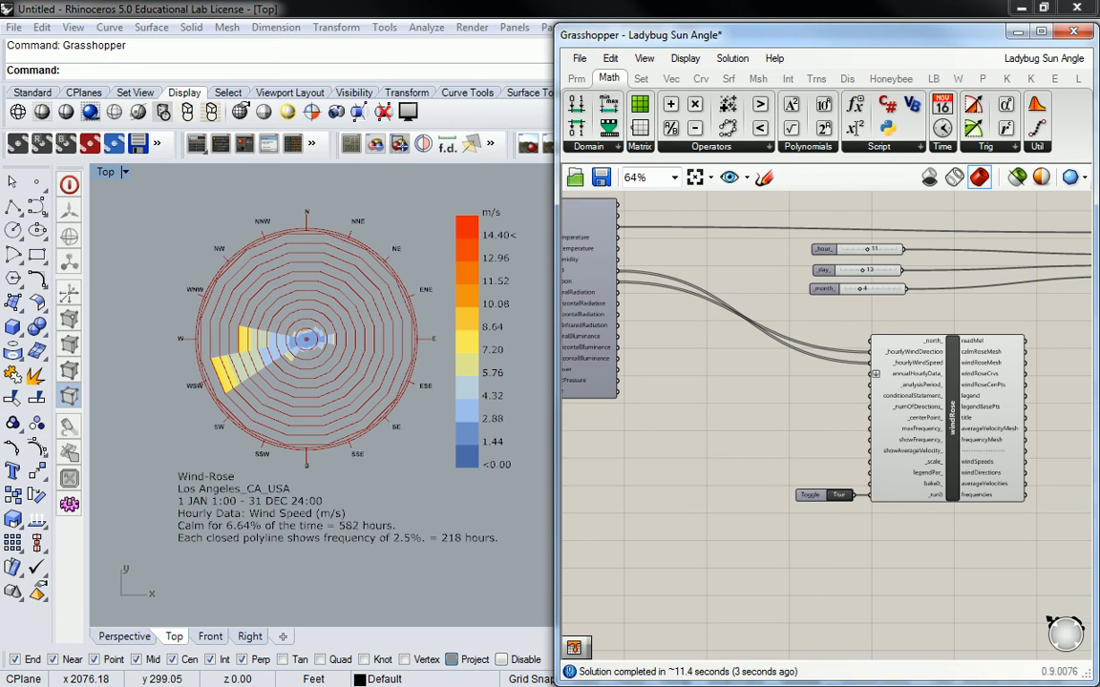
pyautogui.moveTo(853, 413); pyautogui.dragTo(928, 417, button='right')
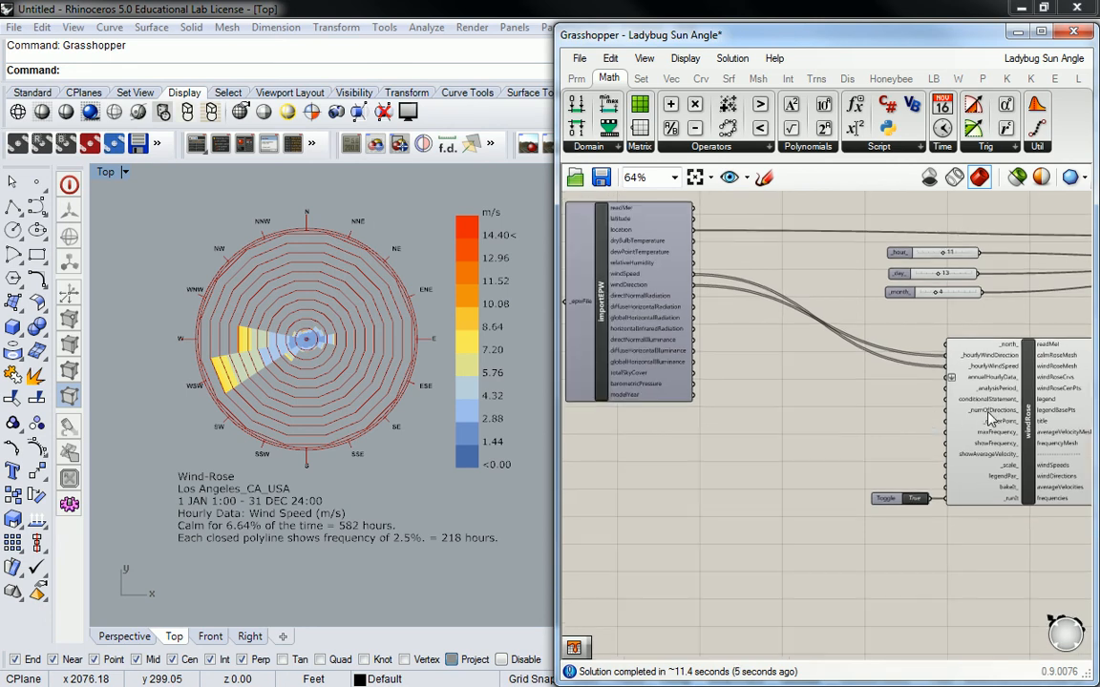
pyautogui.moveTo(1020, 418)
pyautogui.moveTo(983, 387)
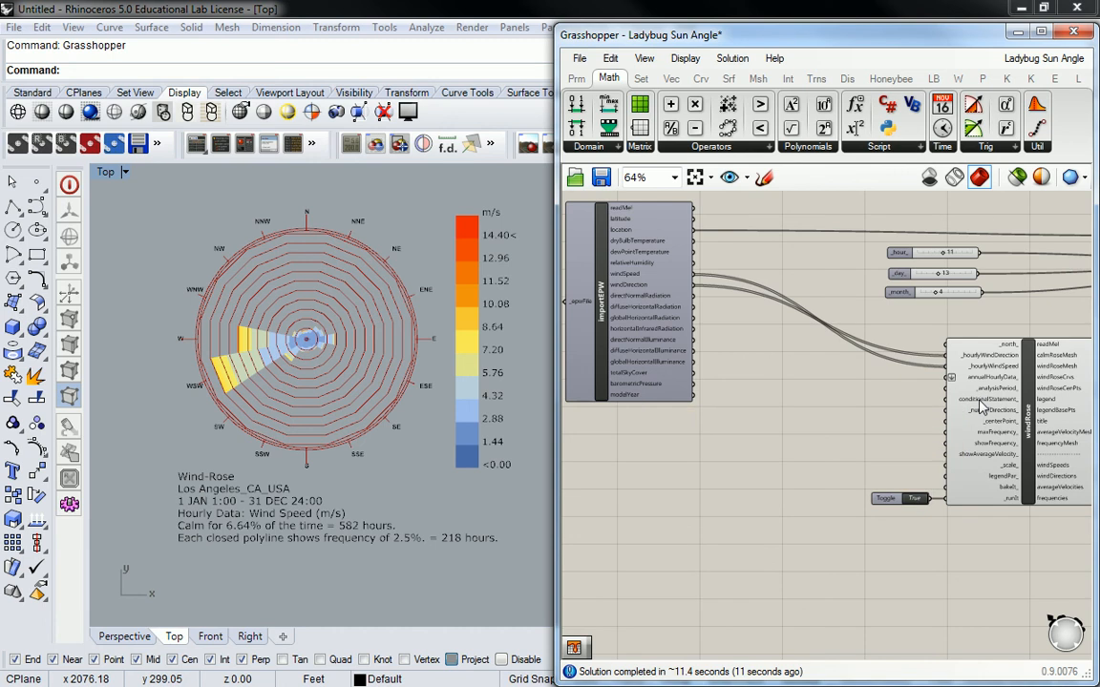